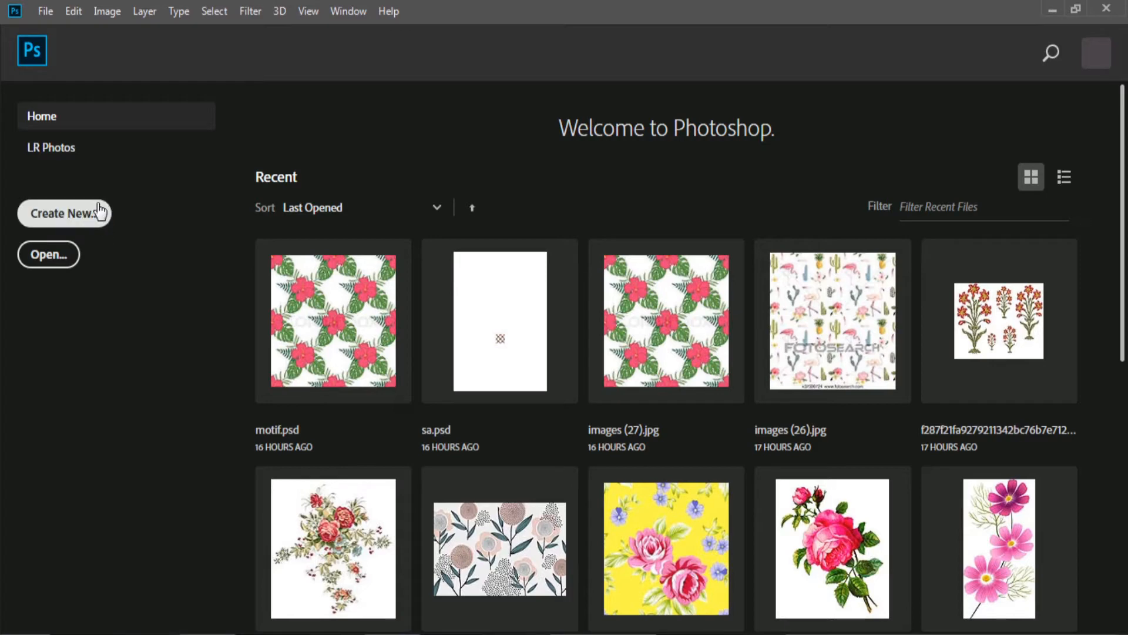
Create a new blank print document from the A4 preset, 210 x 297 mm at 300 ppi
click(45, 12)
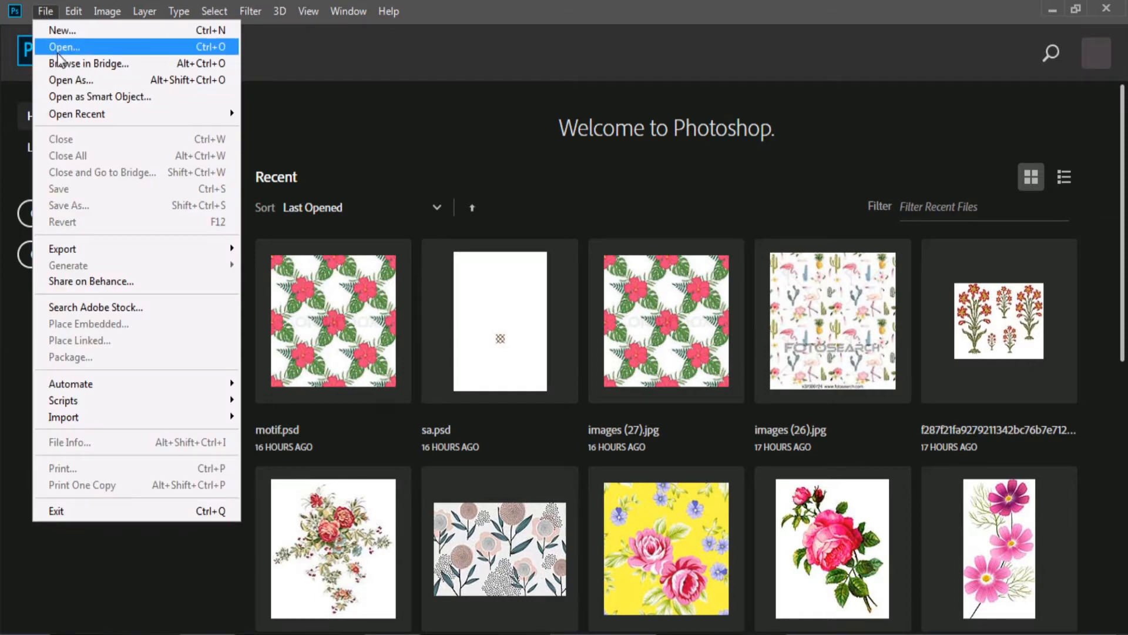
click(64, 30)
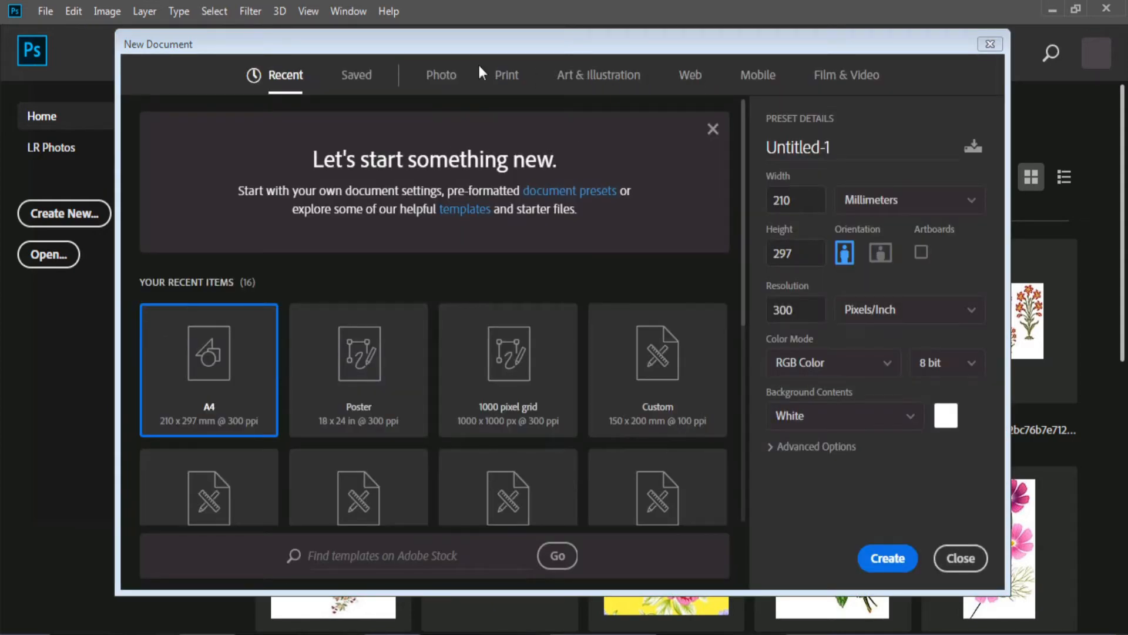
click(511, 87)
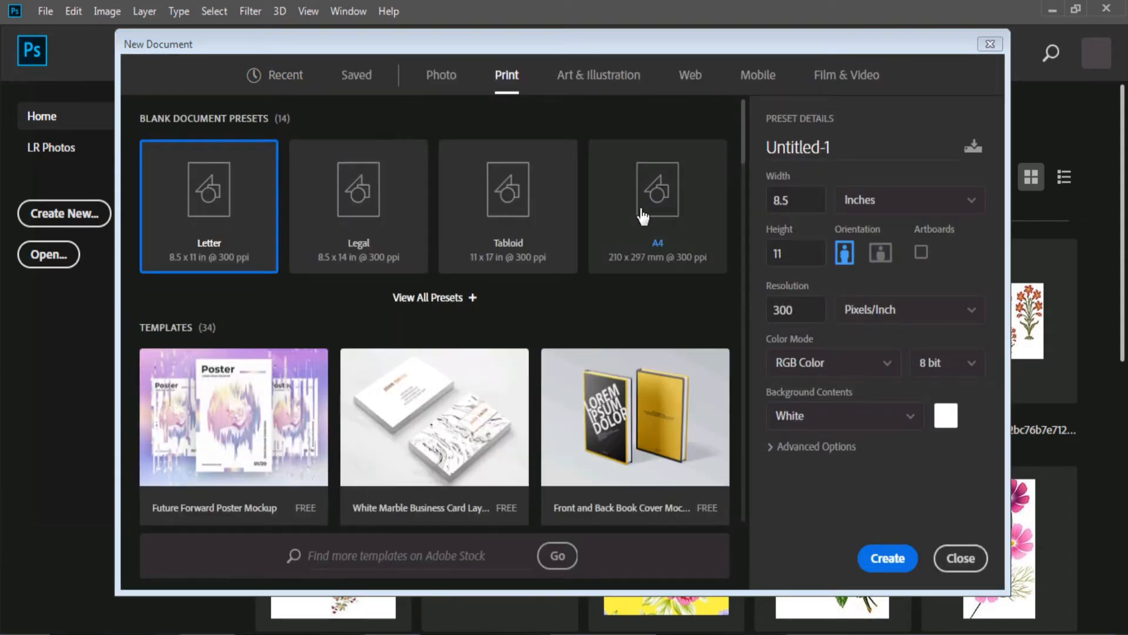
click(656, 179)
click(894, 558)
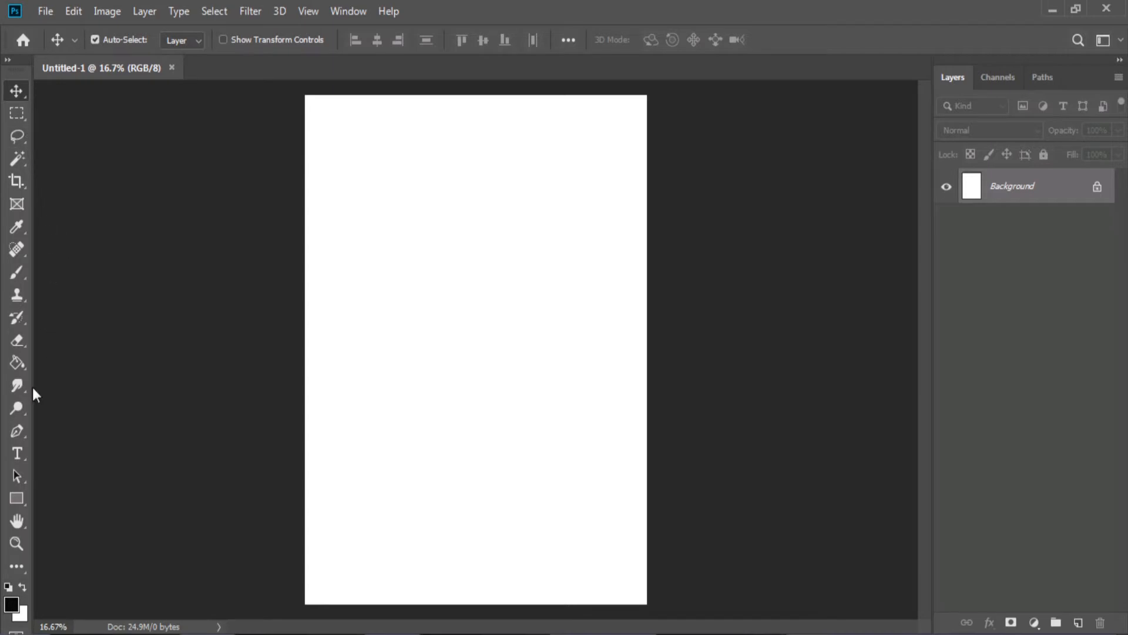
click(28, 433)
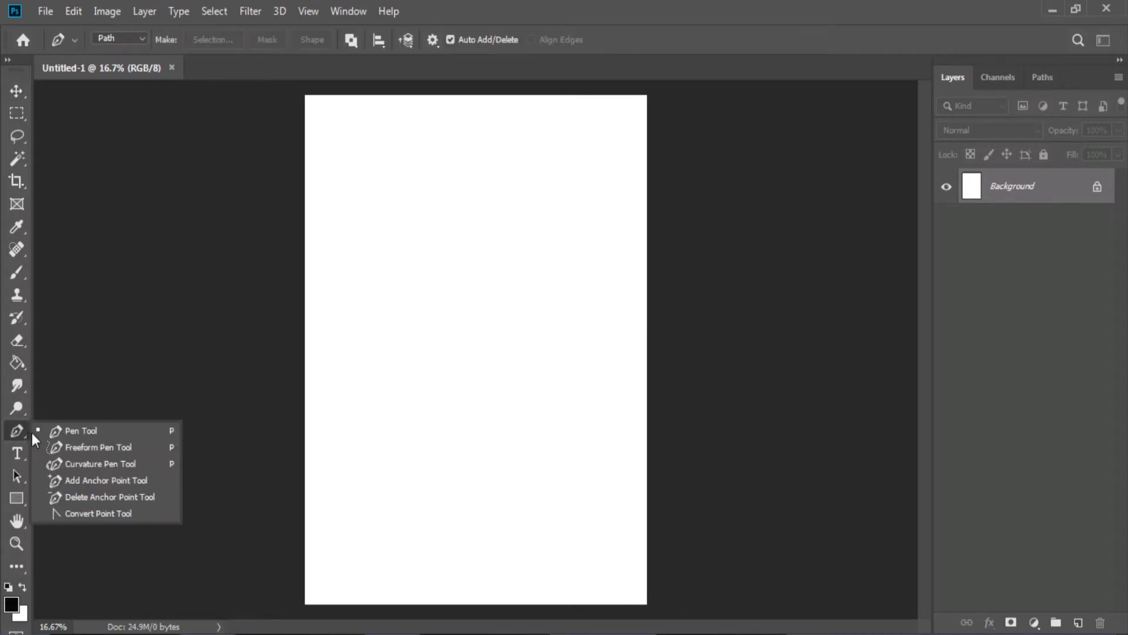
click(96, 429)
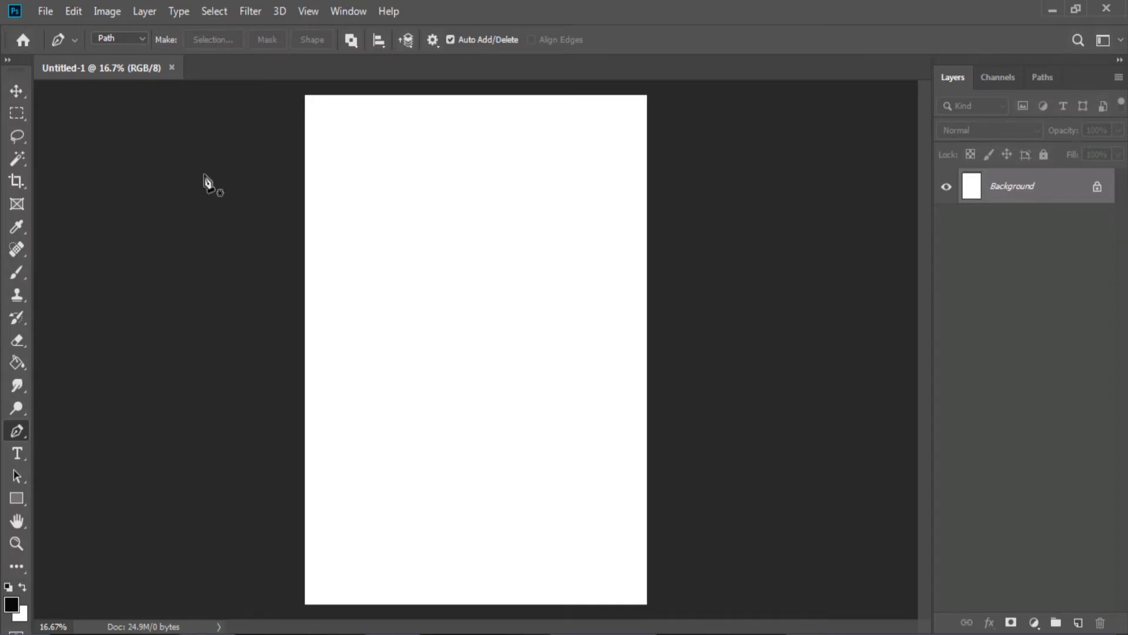
click(17, 90)
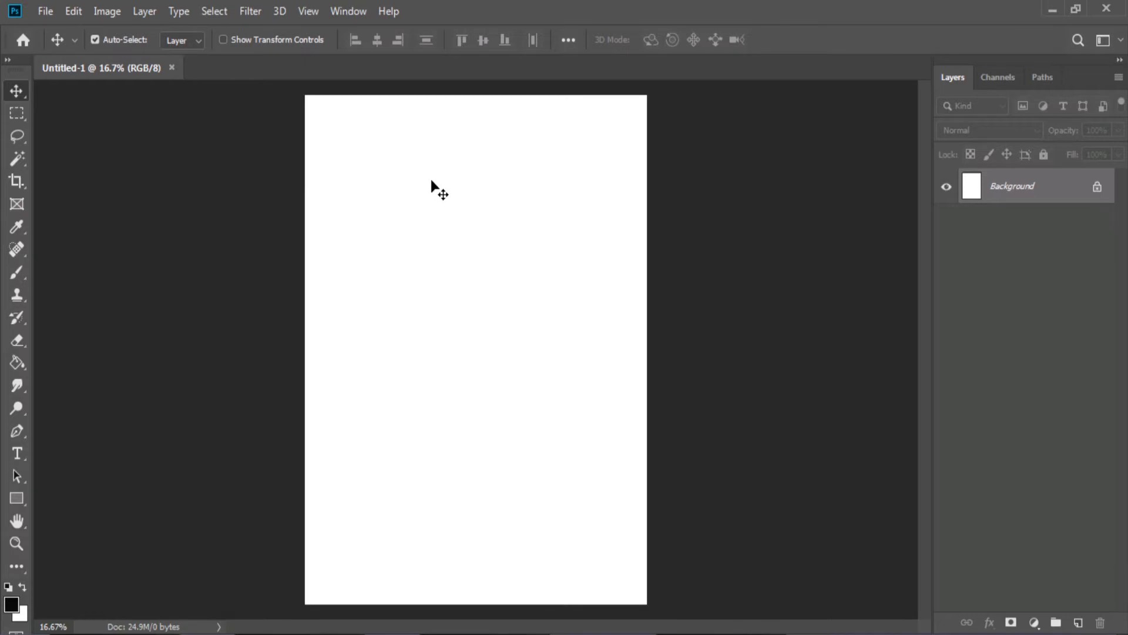
Open 16-pink-rose-png-image-picture-download from the textile motifs folder in Photoshop and copy the rose into the Untitled-1 document
click(46, 11)
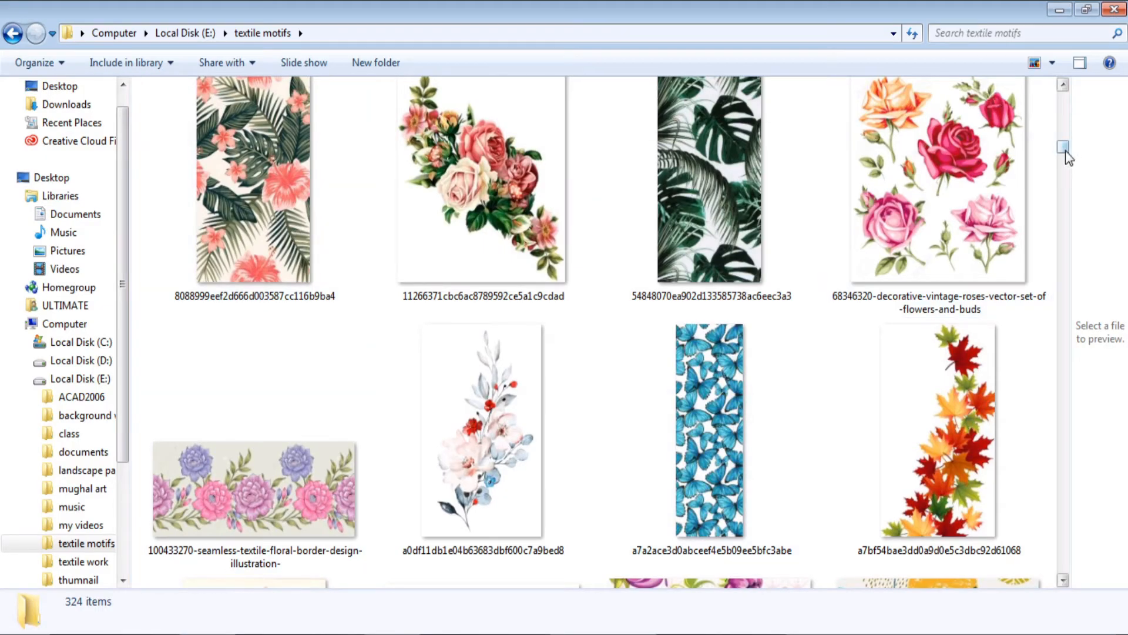
drag(1066, 150, 1064, 120)
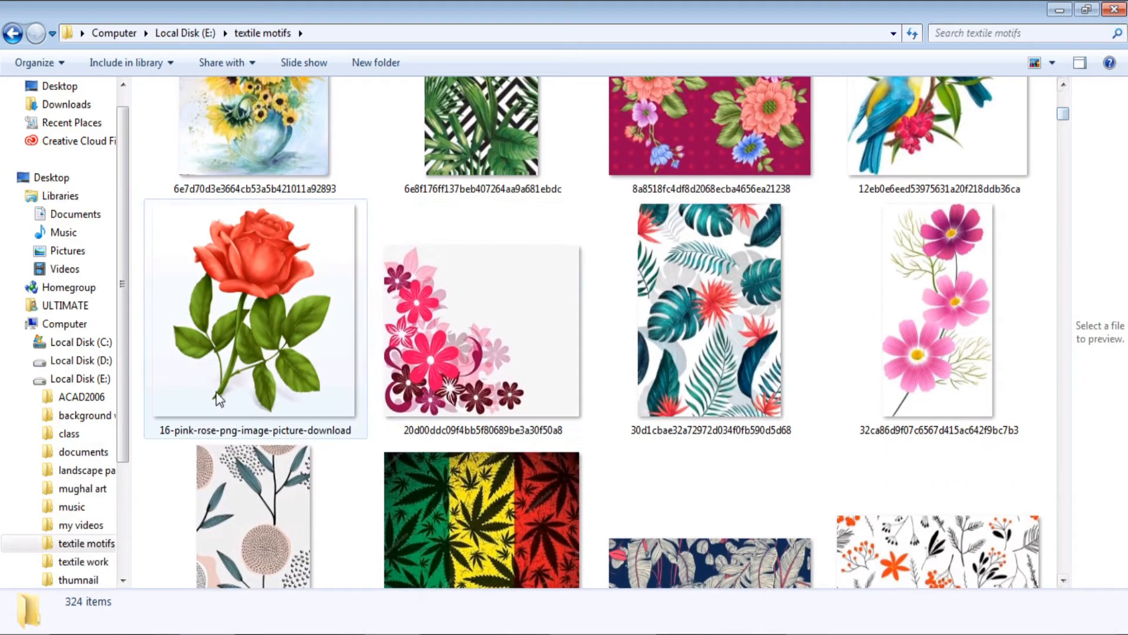
right_click(238, 306)
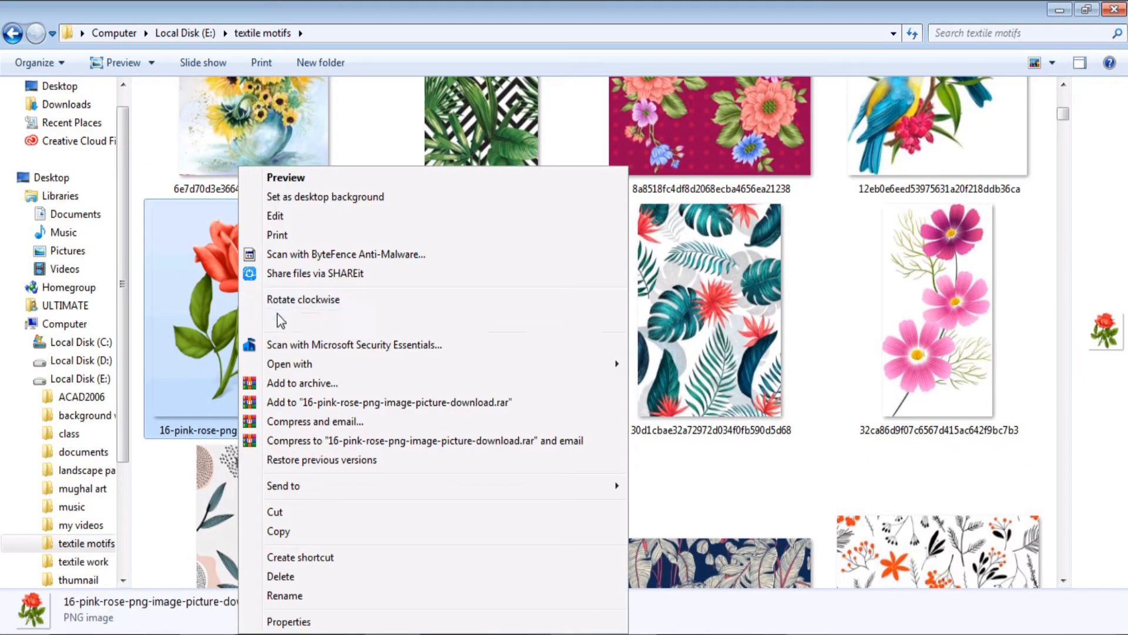
mouse_move(349, 362)
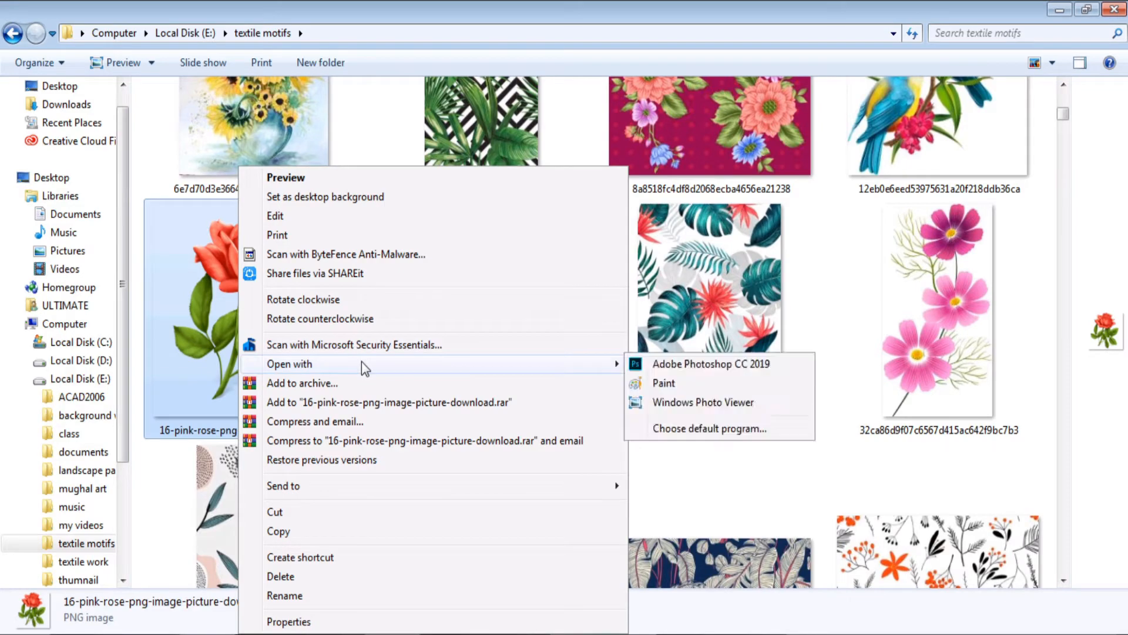
click(661, 364)
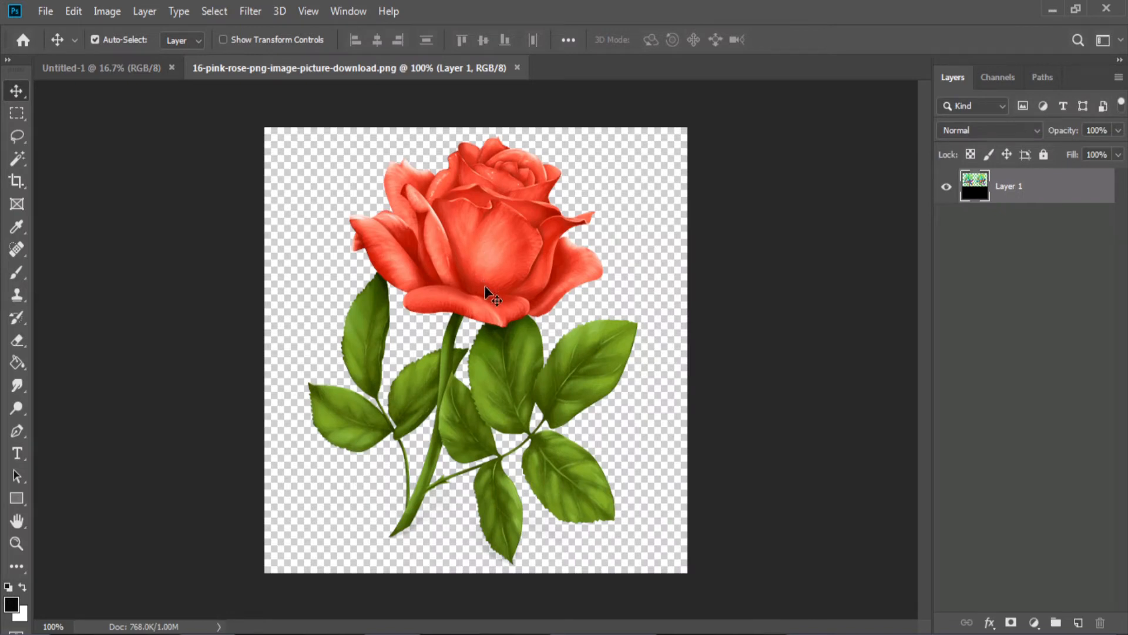
drag(481, 284, 357, 375)
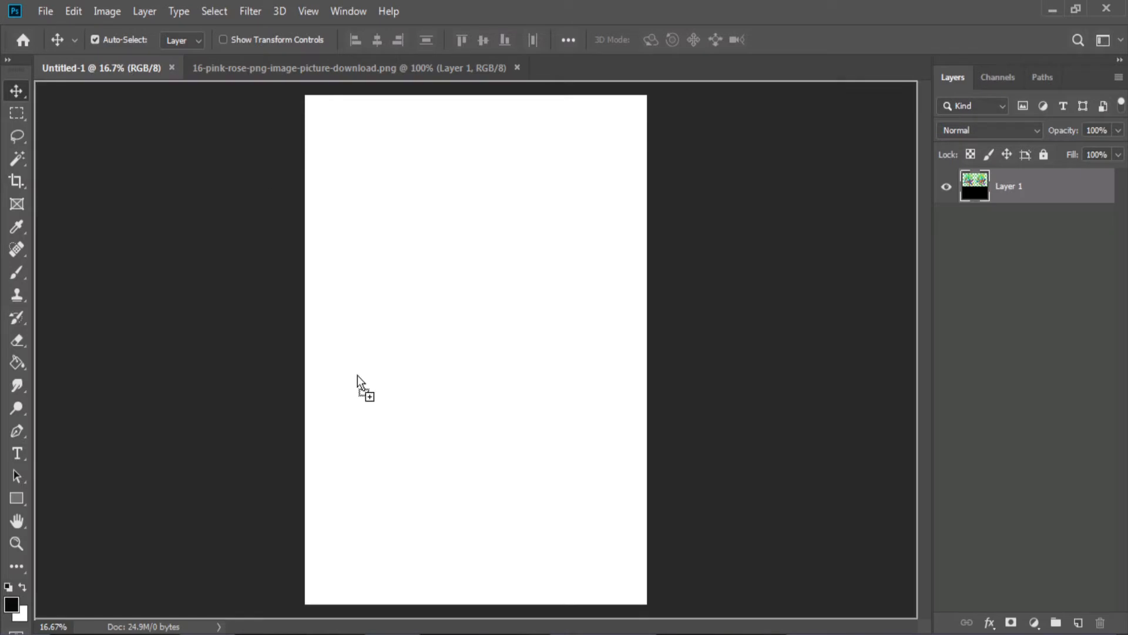
drag(456, 486, 457, 490)
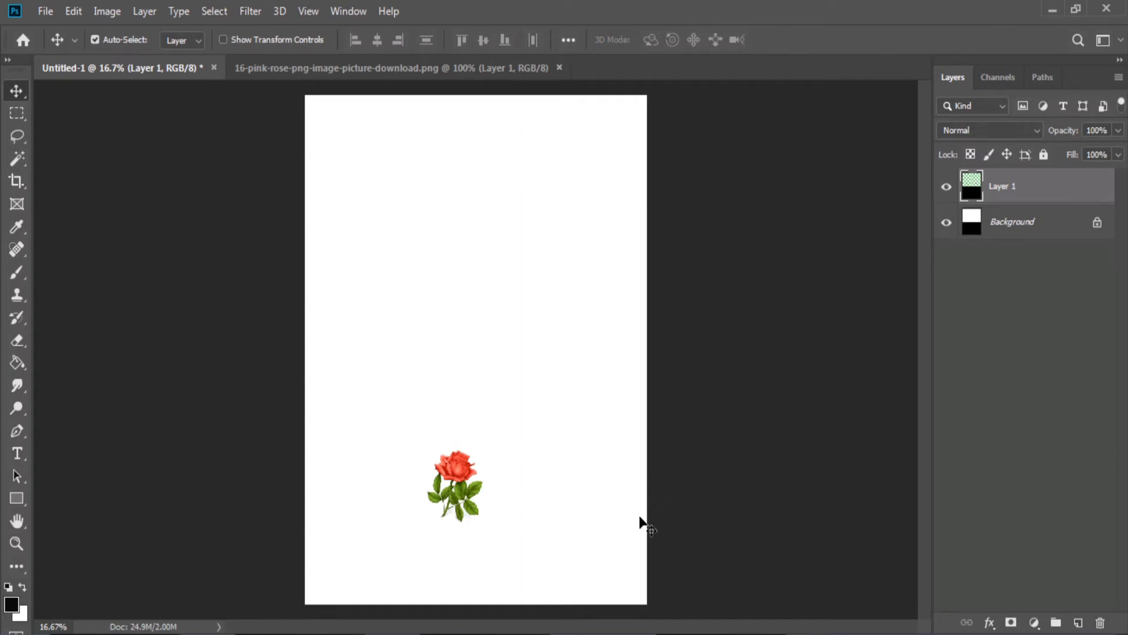
Scale the rose proportionally to about 419% and place it in the lower-left corner of the page
key(ctrl+t)
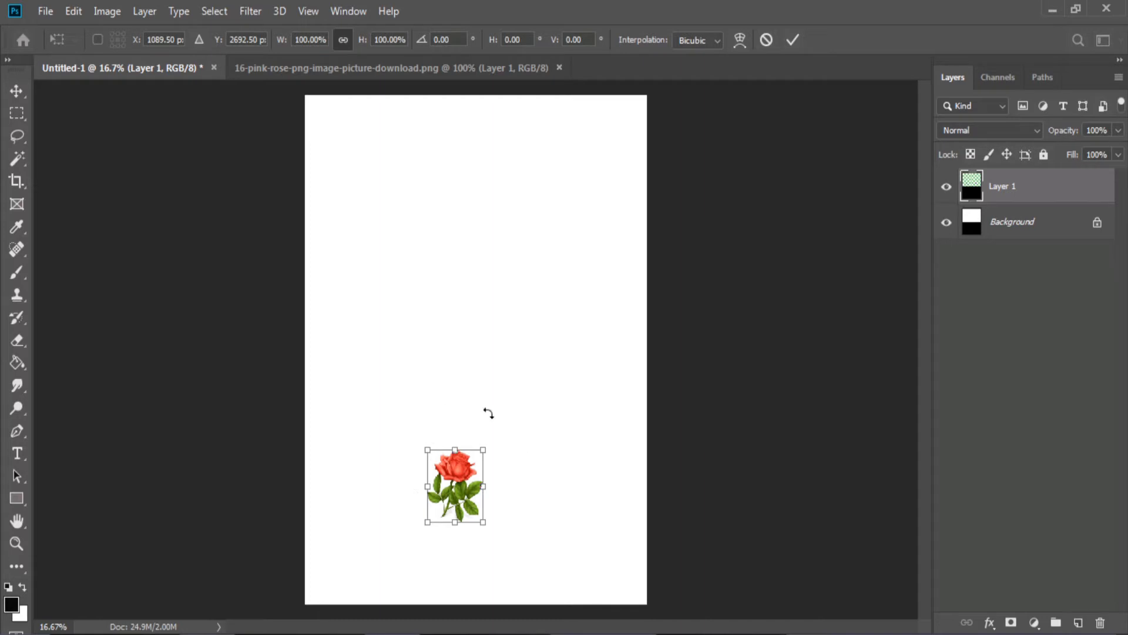
drag(452, 454, 495, 209)
mouse_move(575, 368)
mouse_down()
mouse_move(608, 385)
mouse_move(567, 385)
mouse_up()
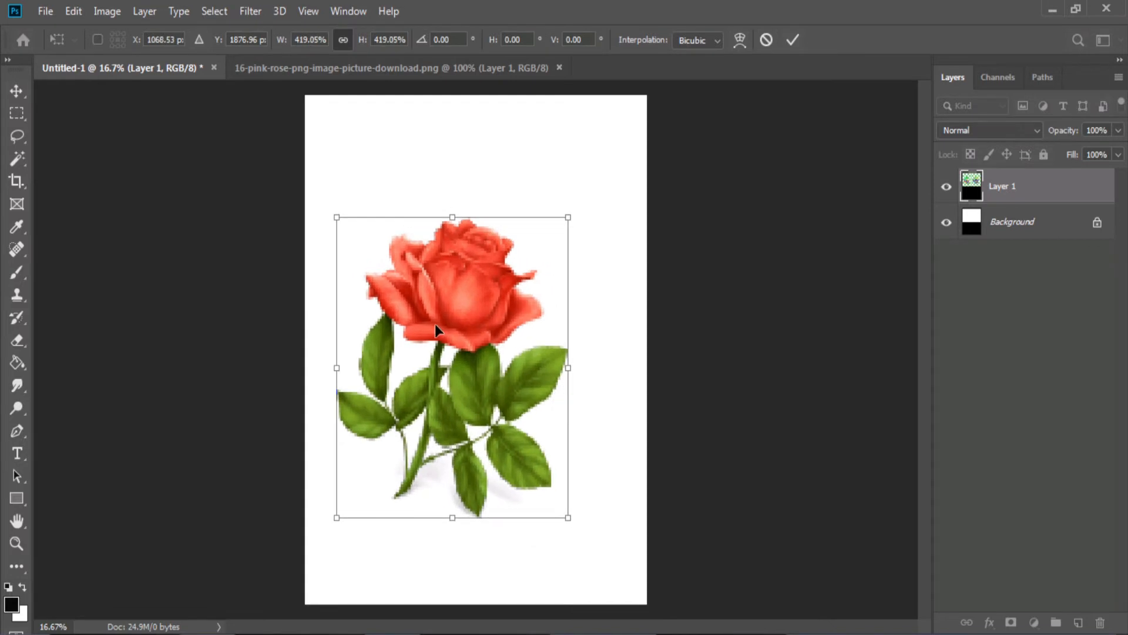
drag(435, 323, 405, 404)
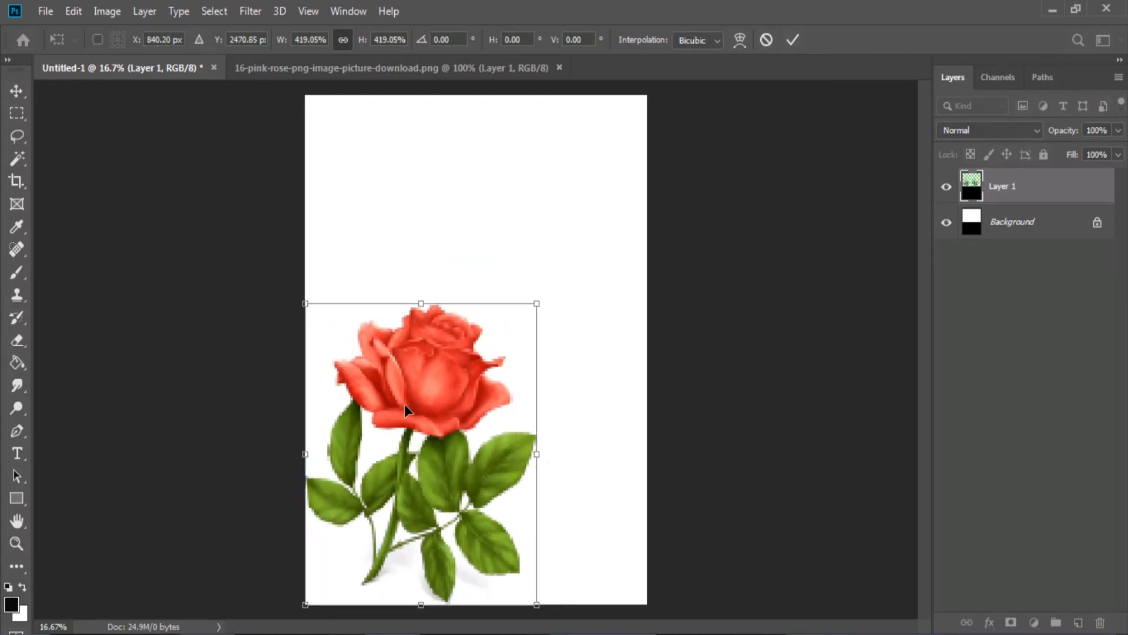
key(Return)
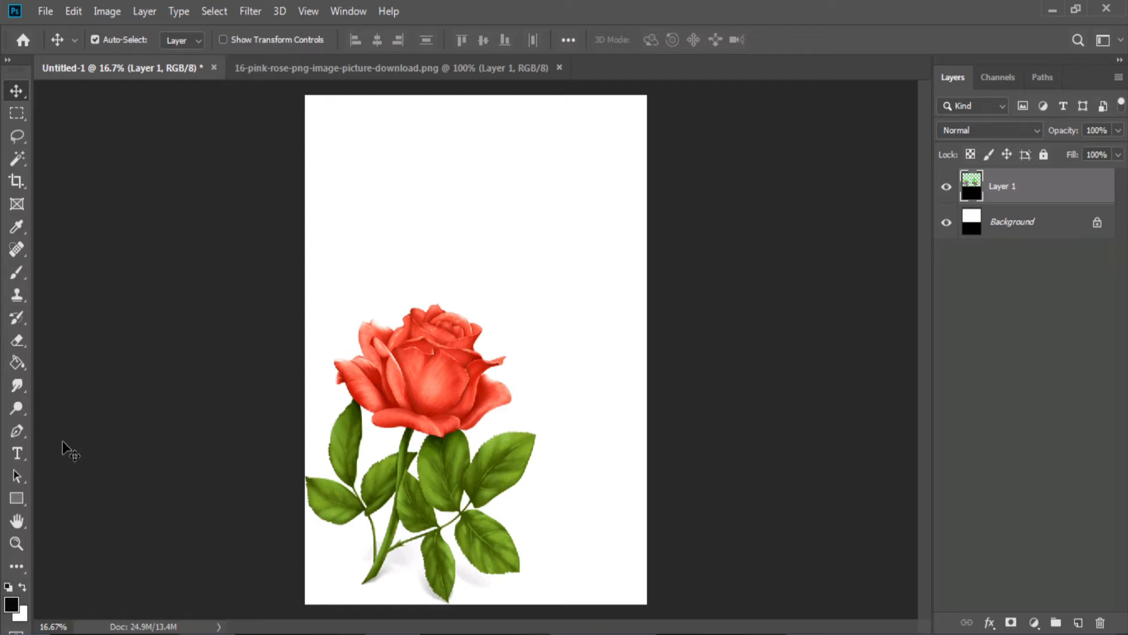
Examine the rose's bloom up close, then return to a view of the whole page
click(16, 543)
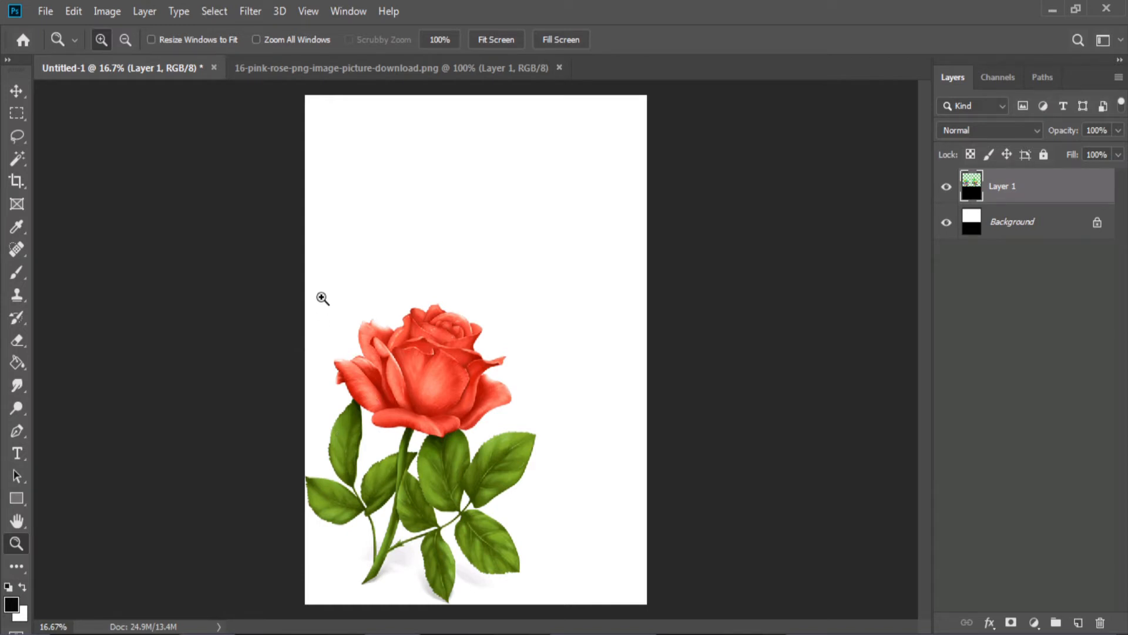
drag(322, 299, 521, 440)
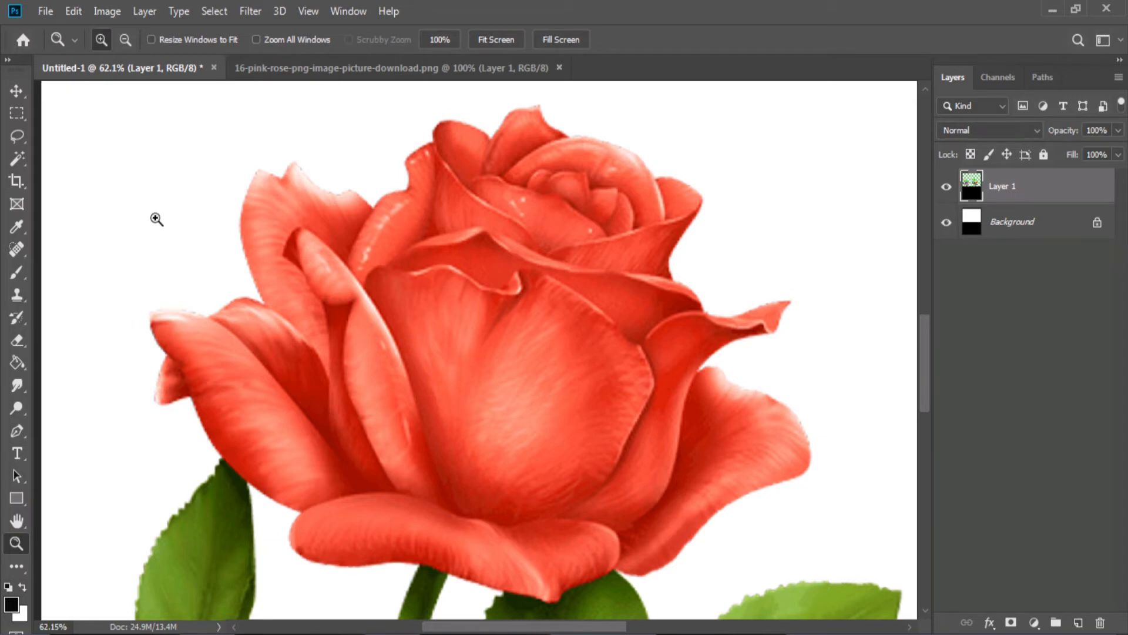
right_click(156, 219)
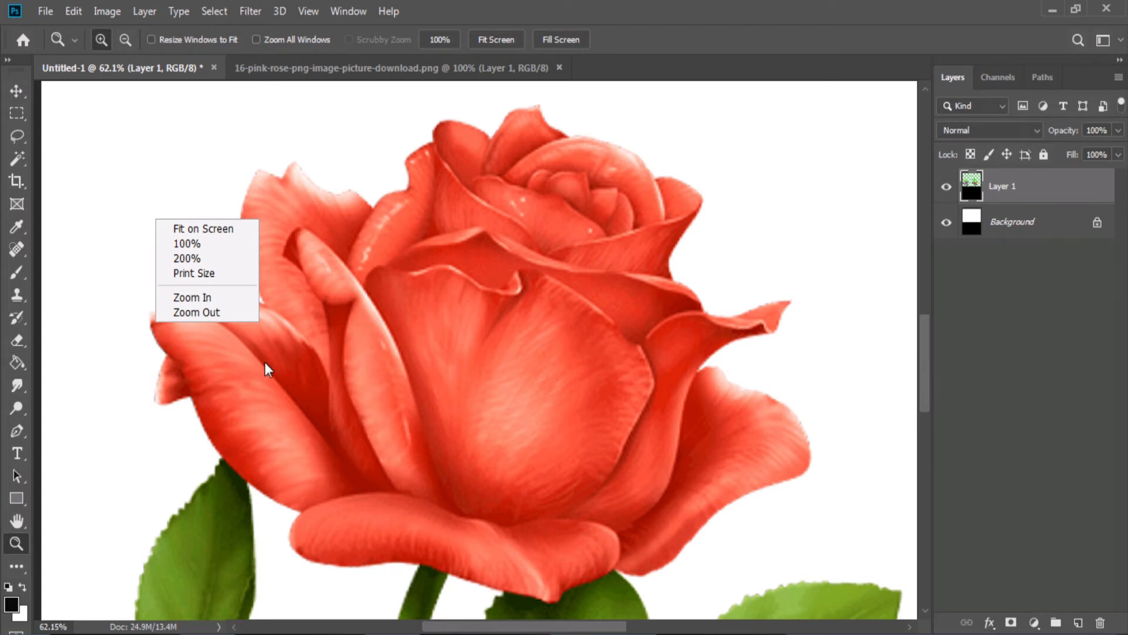
click(206, 312)
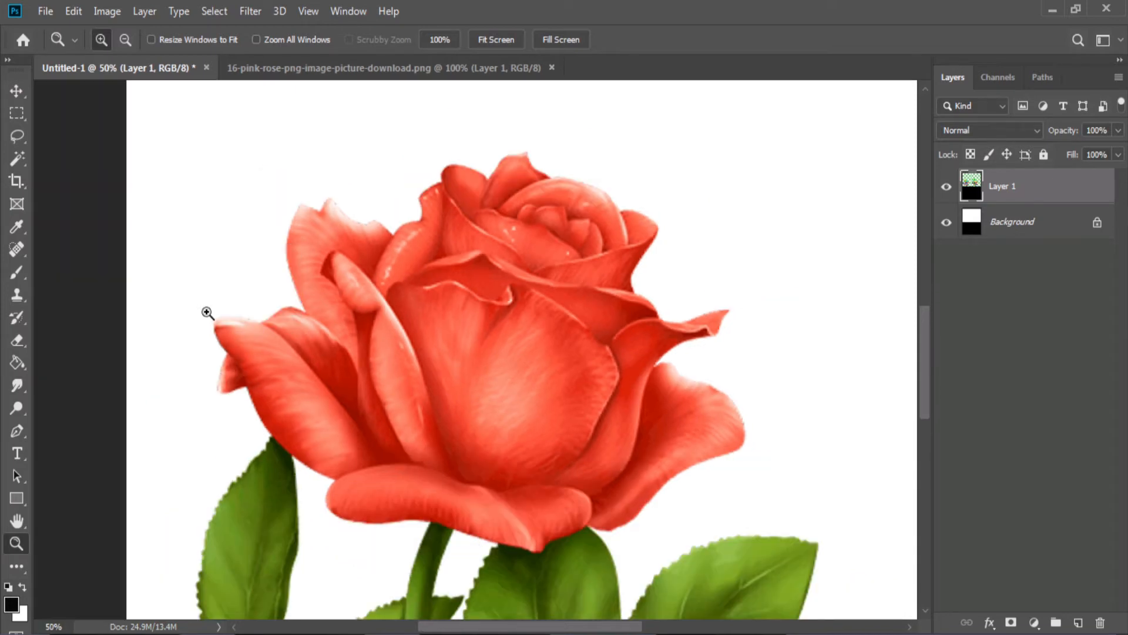
right_click(219, 306)
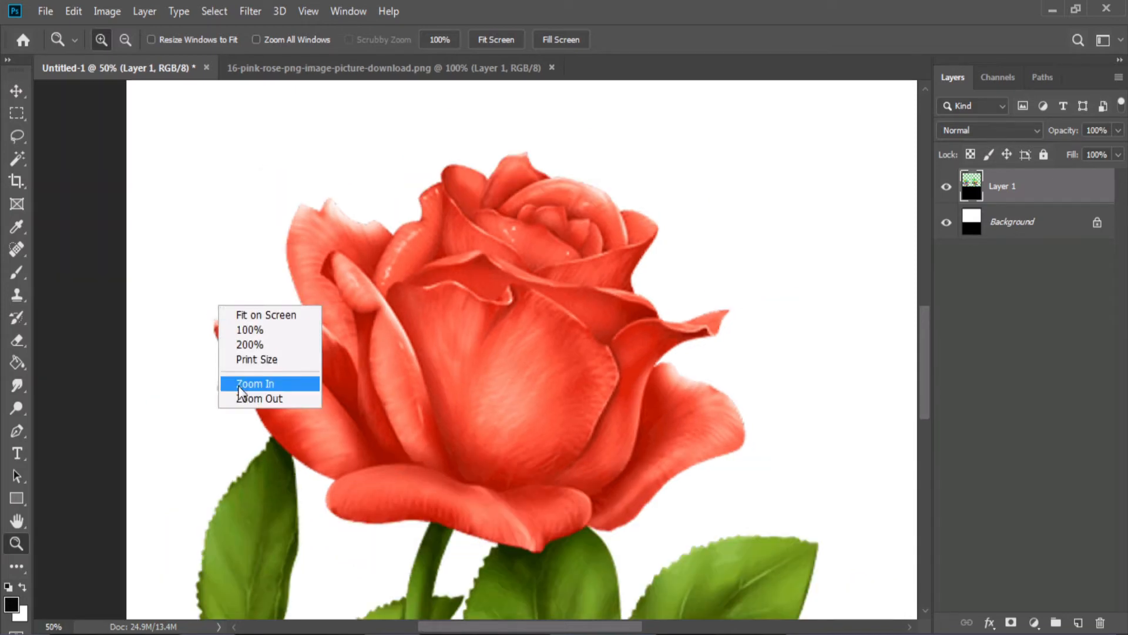
click(241, 400)
right_click(268, 328)
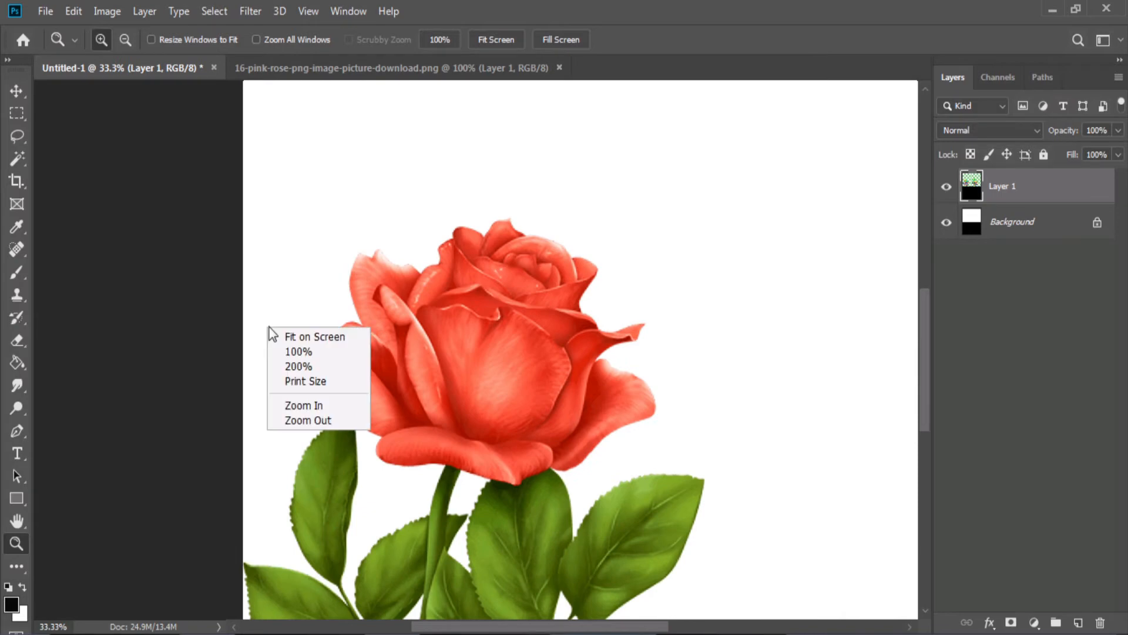
click(311, 417)
right_click(629, 390)
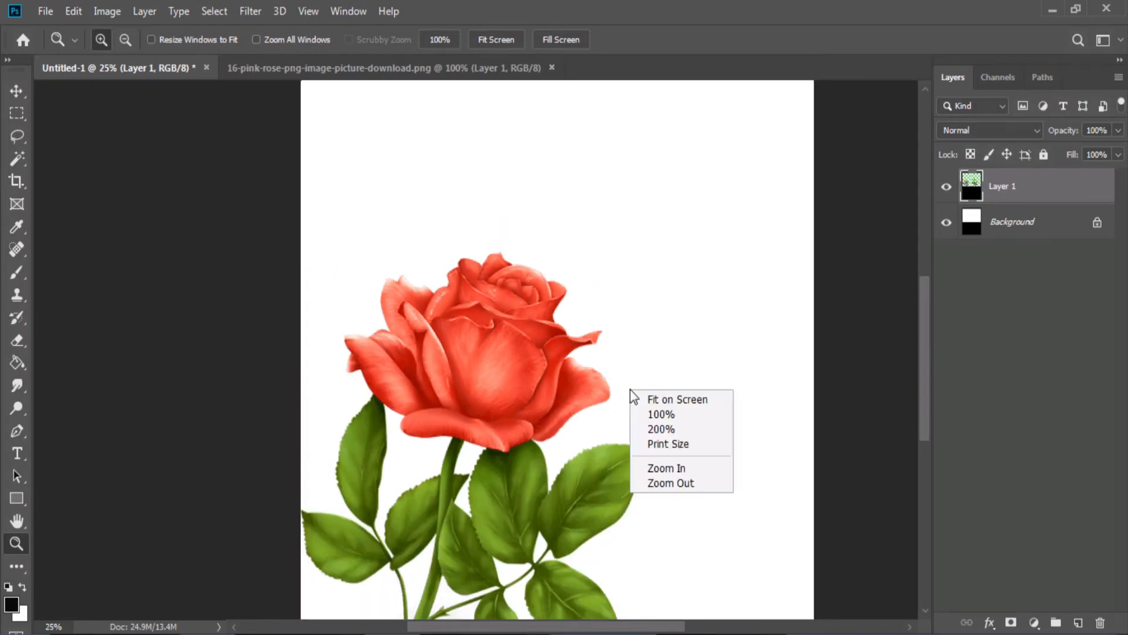
click(671, 483)
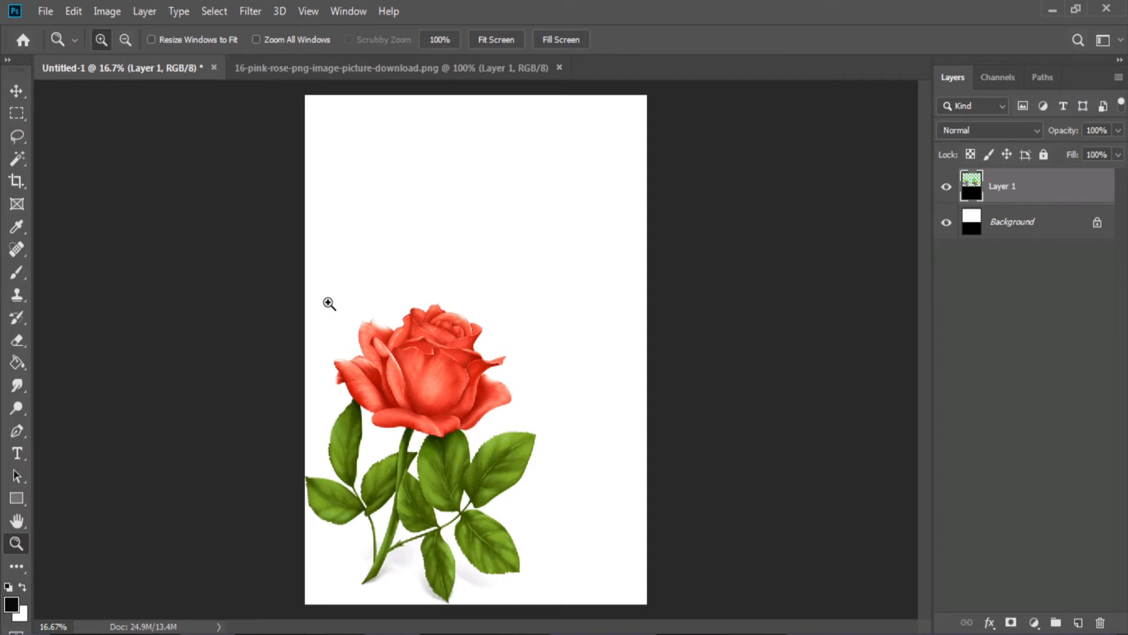
Start a Pen tool path at the left end of the rose's lower front petal and curve it around the rounded end
drag(328, 303, 516, 441)
drag(516, 441, 516, 442)
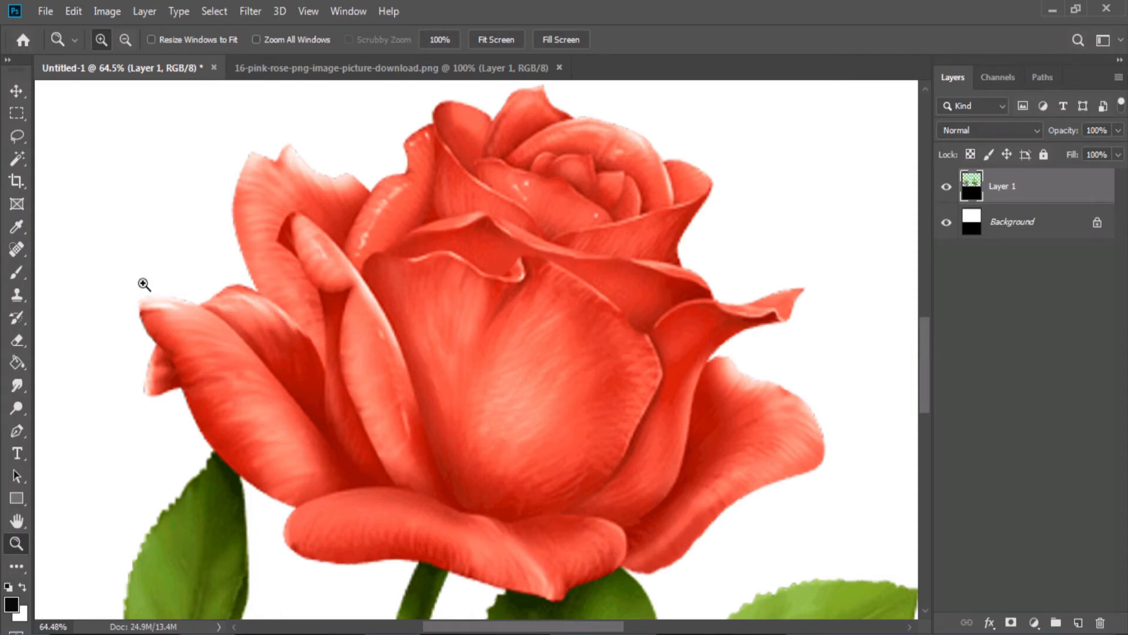
click(20, 432)
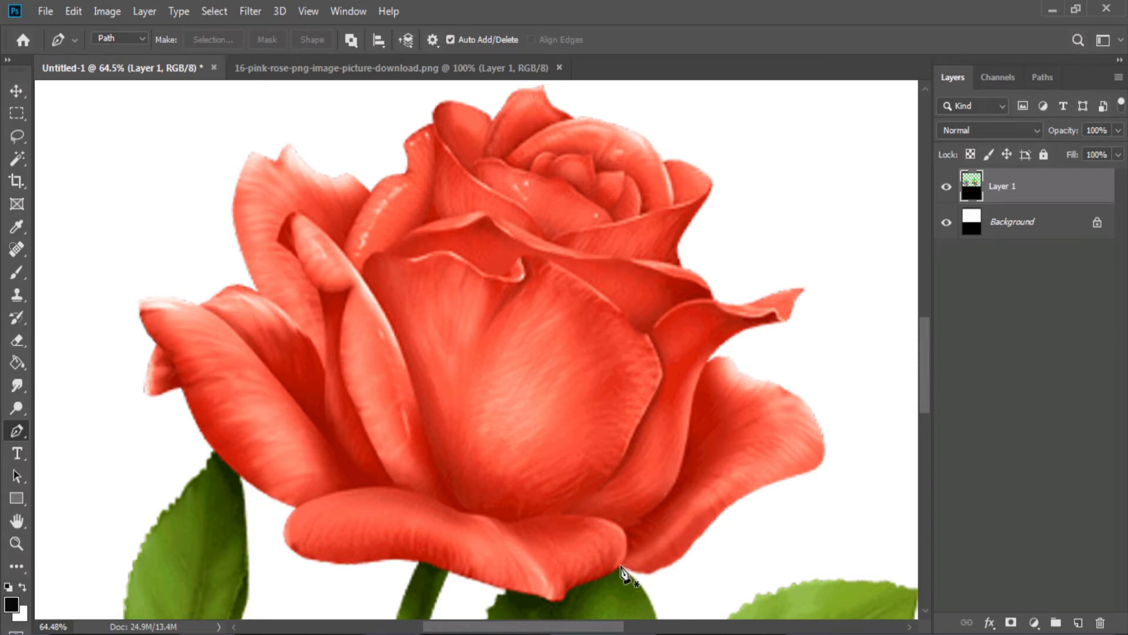
click(297, 509)
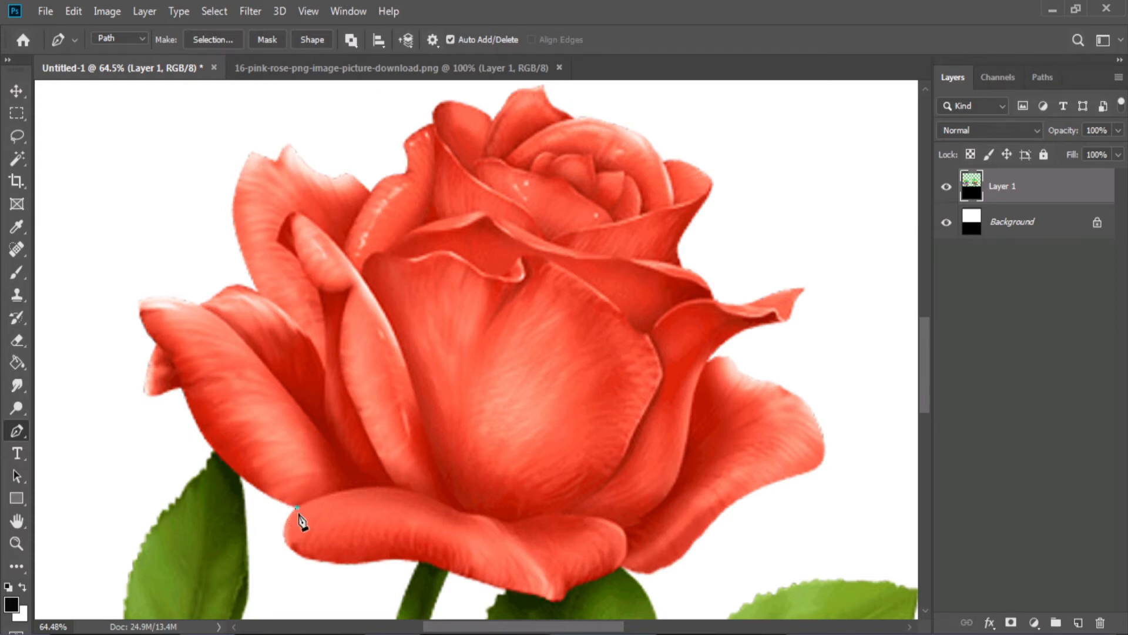
click(318, 562)
click(303, 527)
drag(301, 531, 285, 532)
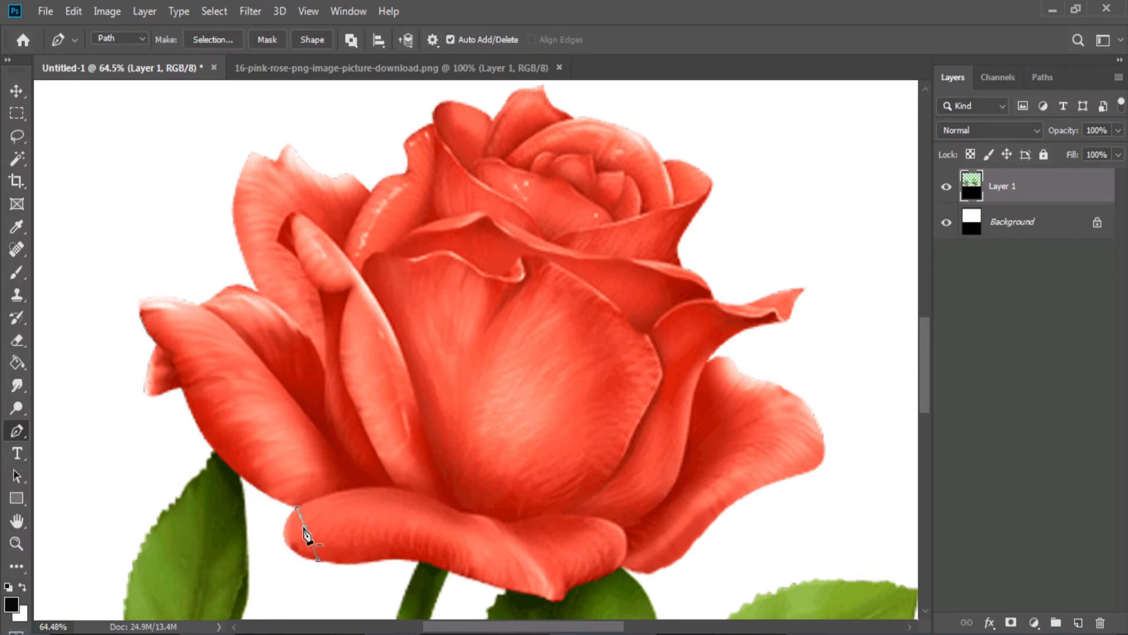
drag(306, 536, 295, 535)
key(ctrl+z)
click(305, 530)
drag(293, 540, 282, 545)
Continue the path with closely spaced anchor points along the underside of the front petal, past the top of the stem
click(329, 559)
click(347, 563)
click(365, 563)
click(380, 559)
click(413, 559)
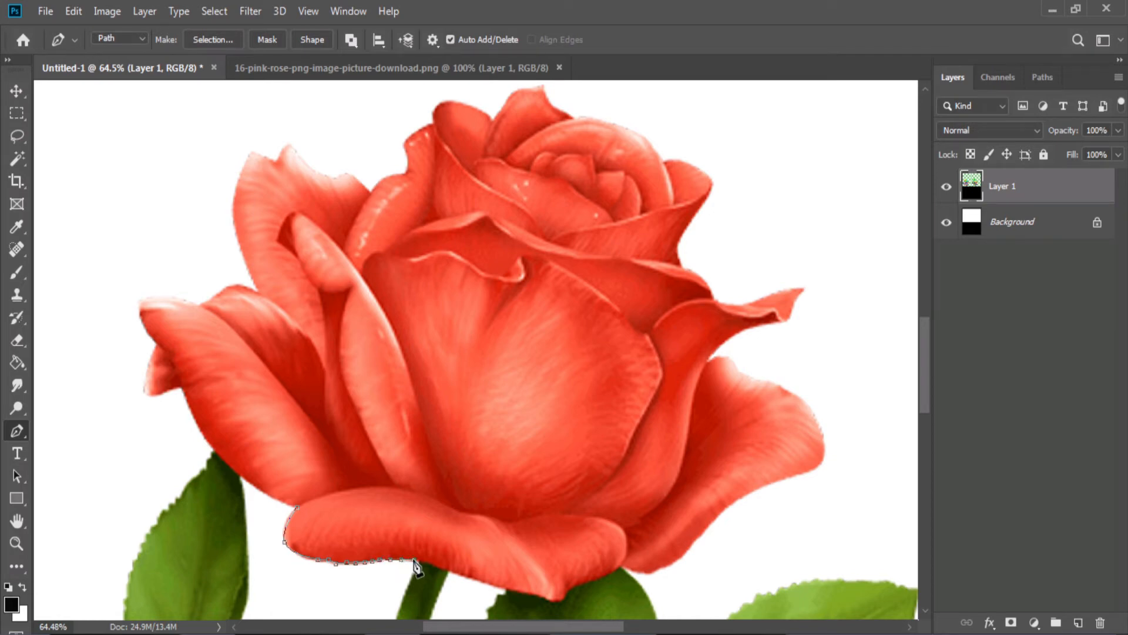
click(449, 569)
Extend the path along the lower edge of the right outer petal to its outer end, bending the segments to the contour
click(711, 525)
click(654, 551)
drag(655, 553, 661, 570)
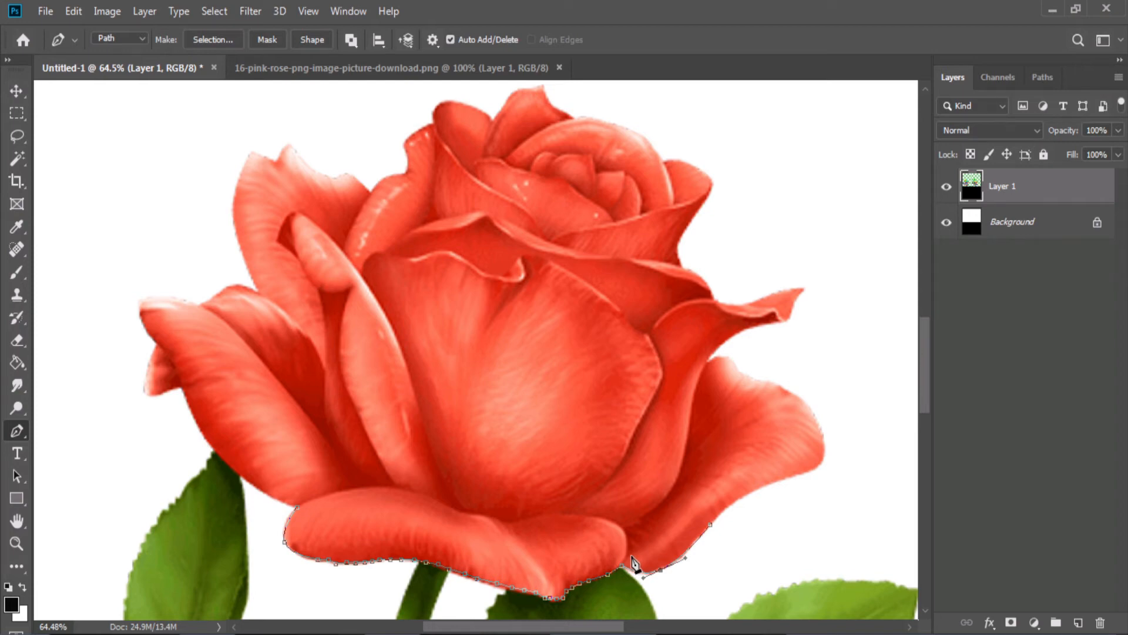
click(821, 462)
drag(765, 494, 752, 491)
drag(802, 470, 804, 474)
Trace the upper edge of the right outer petal back to the neighbouring petal, curving the segments to fit
click(742, 372)
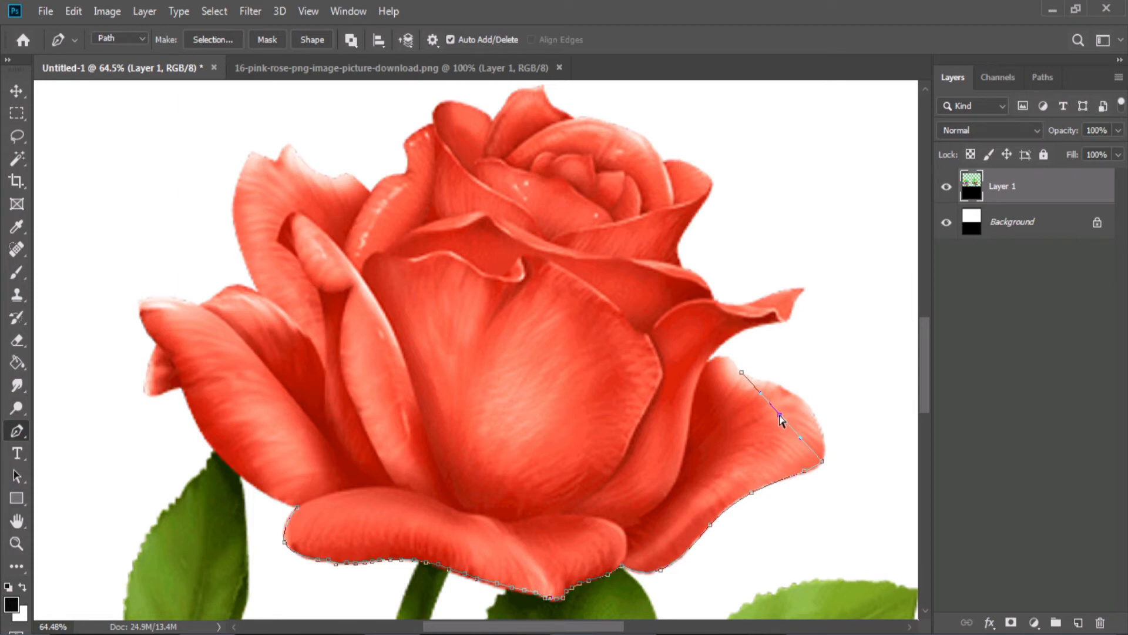
drag(798, 411, 808, 405)
click(753, 375)
click(707, 359)
mouse_move(707, 360)
mouse_down()
mouse_move(729, 375)
mouse_move(728, 358)
mouse_up()
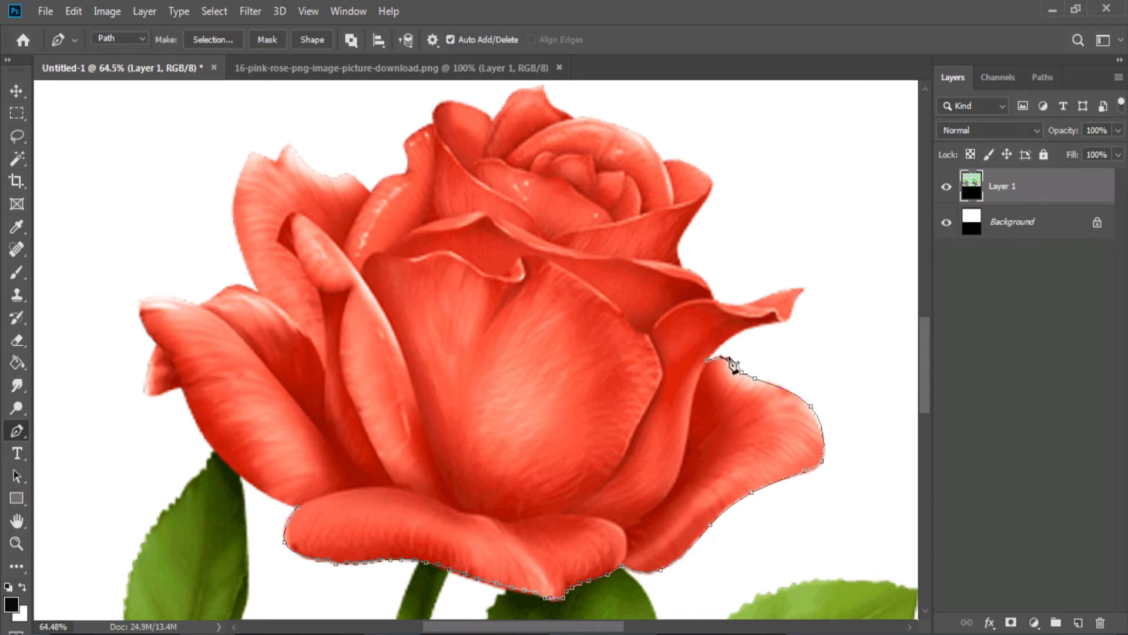
Trace the path around the pointed right petal tip and up along the edge of the petal above it
click(784, 320)
drag(749, 333, 744, 335)
click(803, 287)
click(714, 299)
click(729, 300)
click(686, 266)
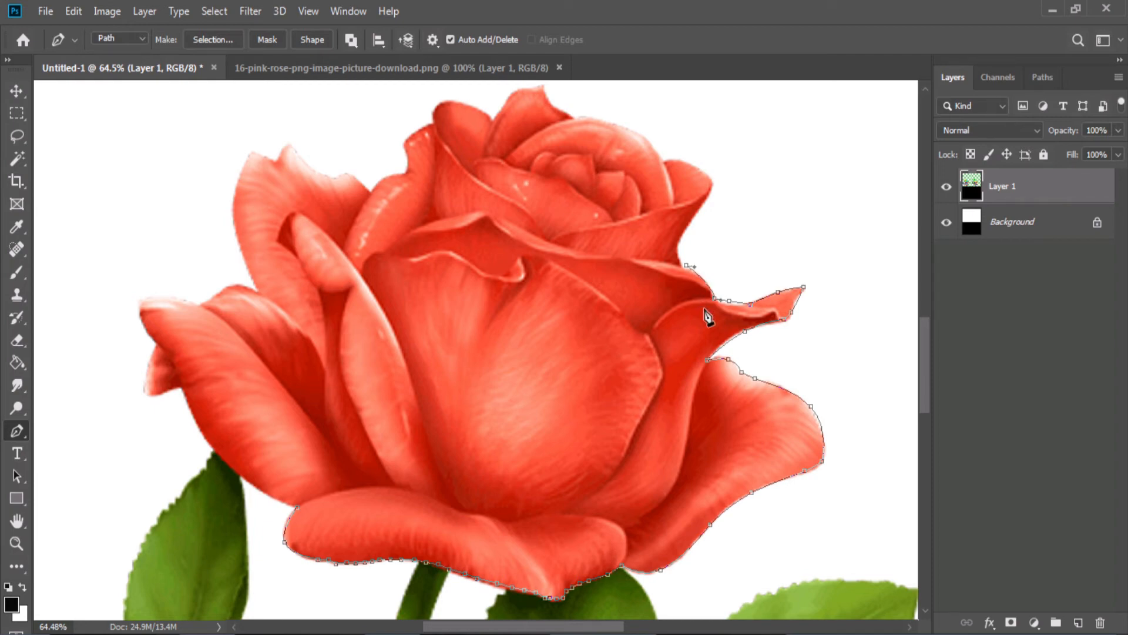
Continue the path up the right side of the upper bloom, around the petal tip and along its upper edge, curving the segments
click(679, 248)
drag(682, 255, 679, 259)
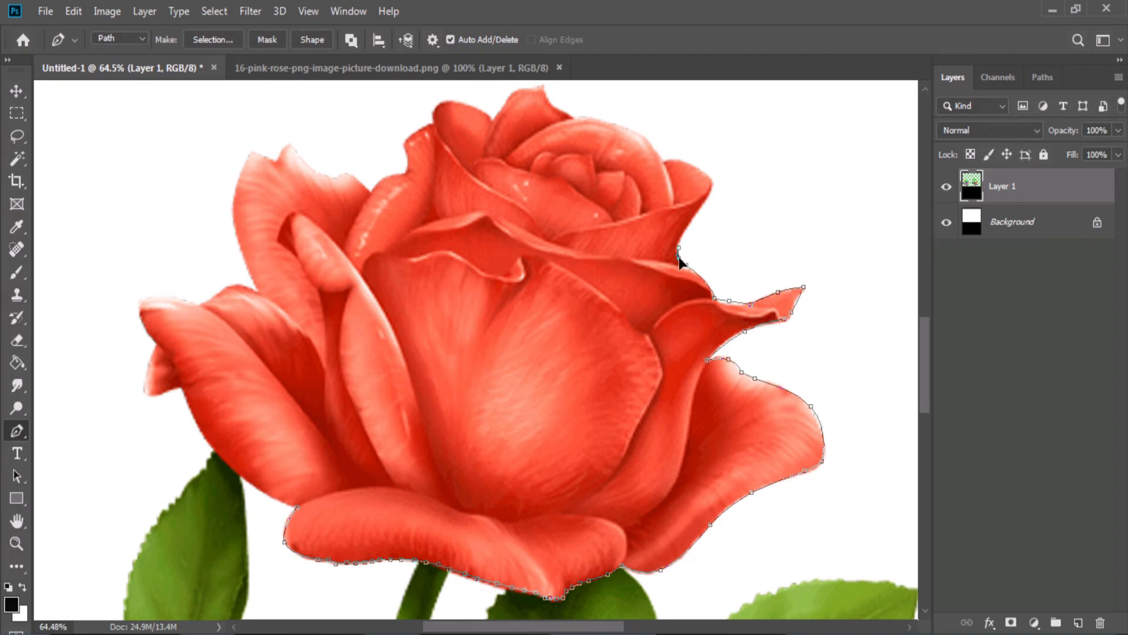
click(712, 180)
click(664, 159)
click(690, 170)
drag(689, 170, 690, 164)
Trace the path over the rounded crown of the bloom, around the topmost petal and across the neighbouring petal on its left
click(574, 117)
drag(620, 126, 630, 129)
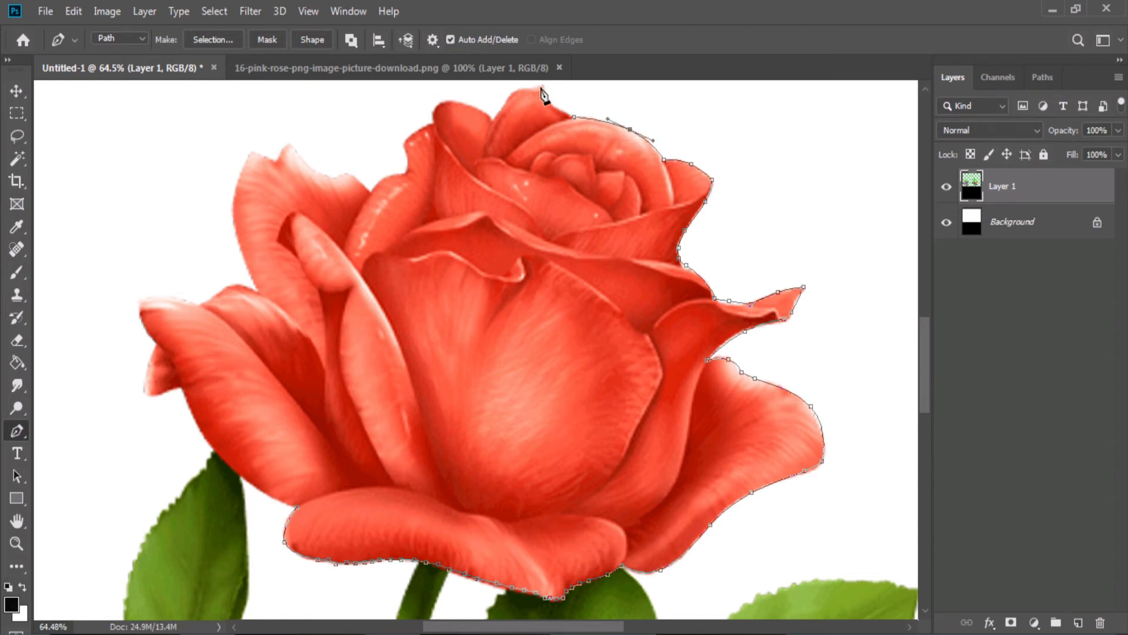
click(543, 86)
click(515, 90)
click(432, 123)
drag(444, 98, 445, 99)
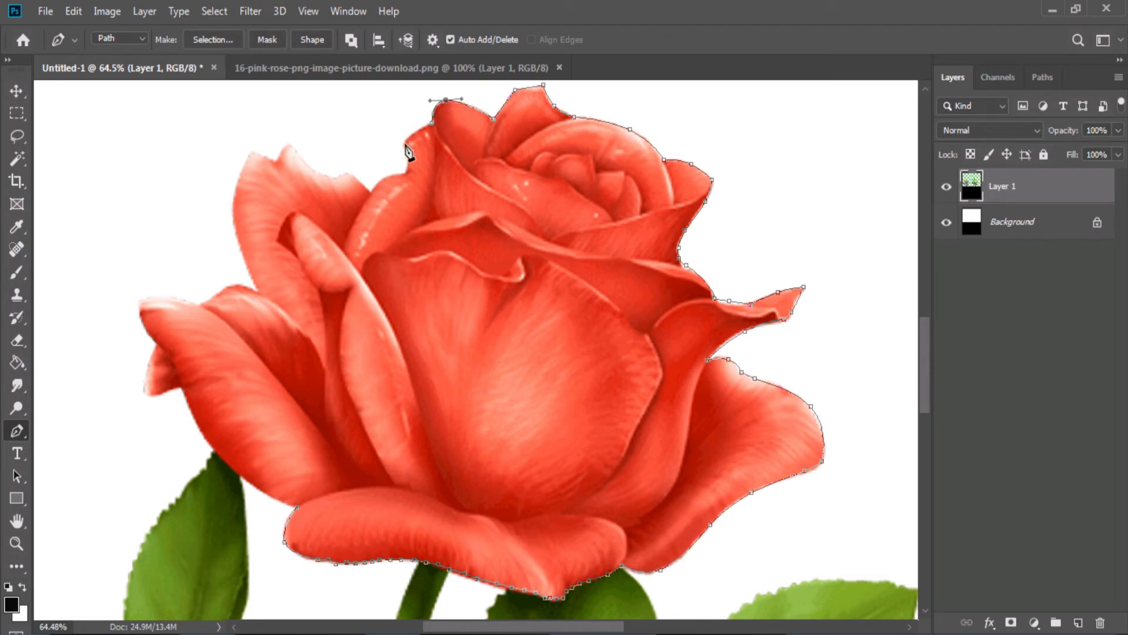
Extend the path down the left side of the inner petals and along the jagged top edge of the upper left petal
drag(407, 171, 419, 145)
drag(371, 193, 388, 189)
click(350, 176)
click(286, 144)
click(276, 161)
click(251, 152)
Trace the outer edge of the upper left petal downward and along the petal below it to its pointed left tip, bending the segments
click(258, 290)
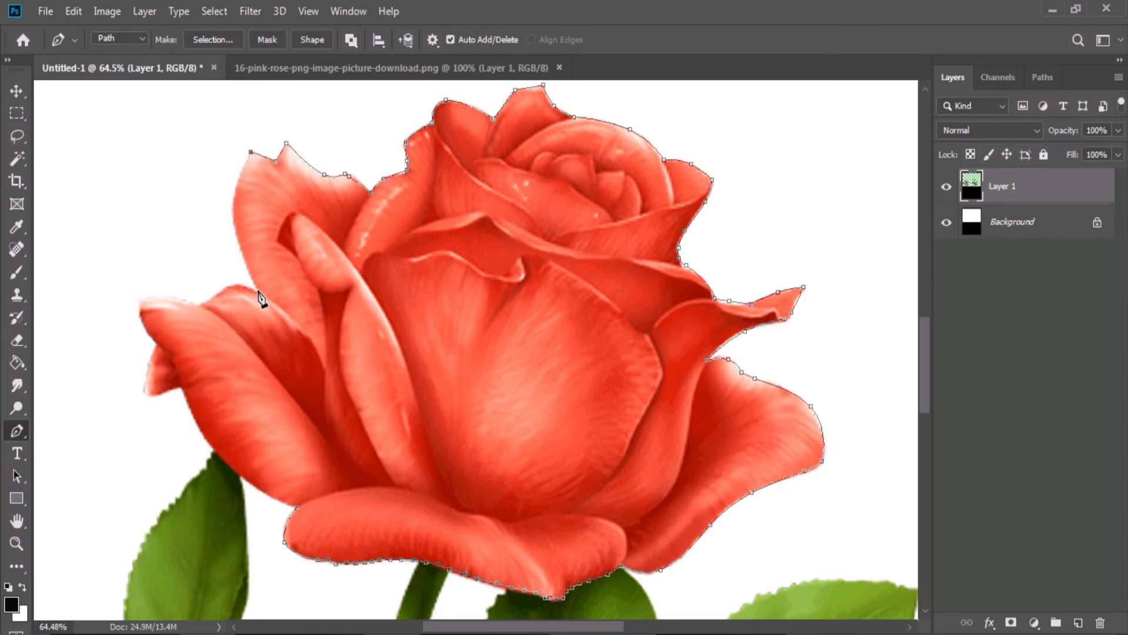
drag(253, 215, 234, 212)
click(203, 306)
drag(231, 298, 232, 286)
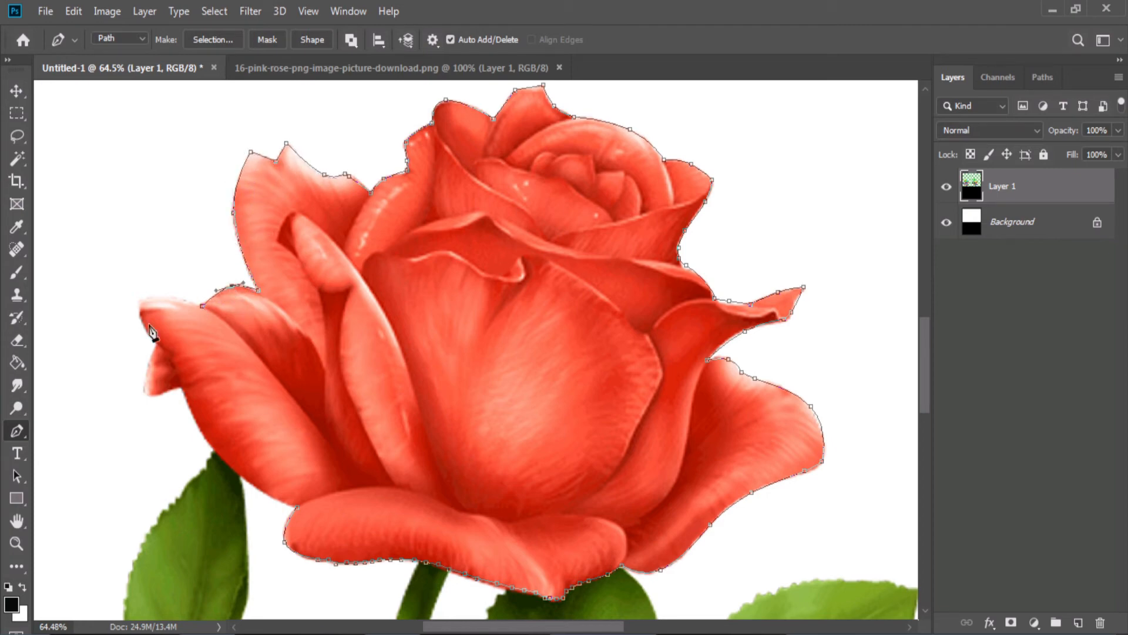
click(158, 344)
drag(173, 329, 139, 301)
Trace around the small petal behind the left tip and along the left petal's underside, closing the path at its starting point
click(182, 389)
drag(169, 368, 144, 393)
click(297, 506)
click(234, 443)
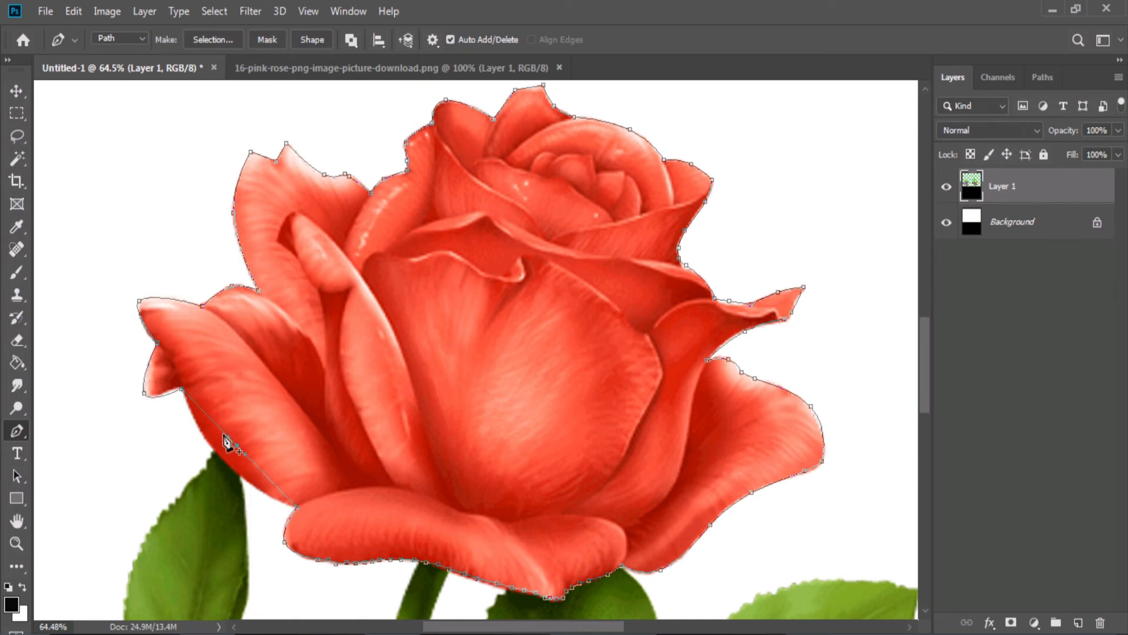
drag(234, 443, 222, 464)
click(297, 508)
Zoom out to examine the path around the bloom against the whole page
key(z)
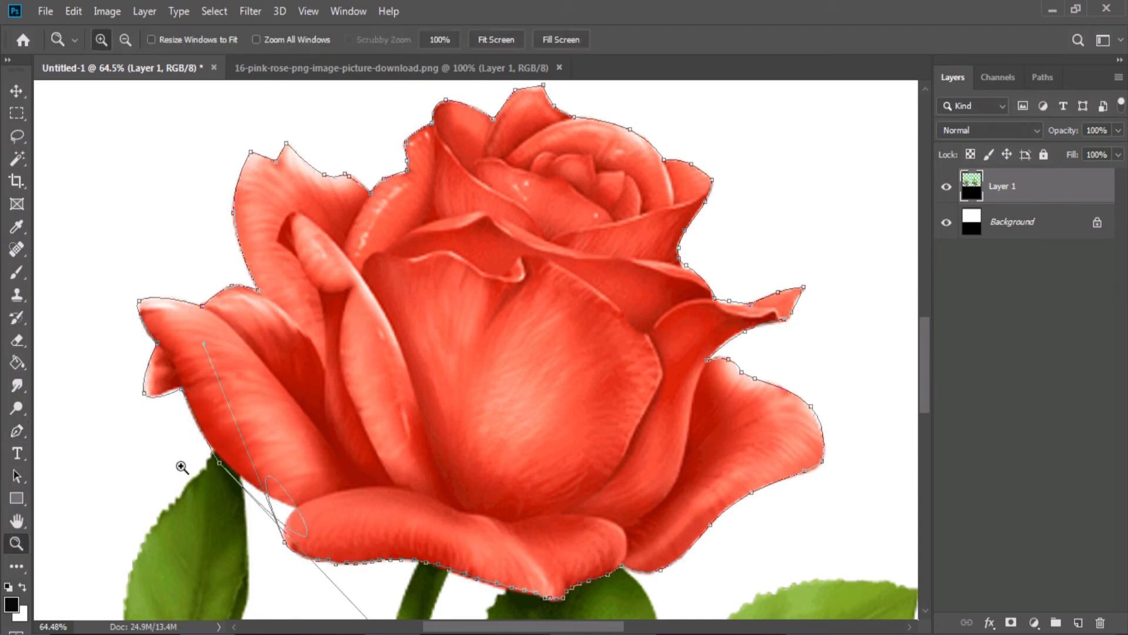
right_click(180, 468)
click(221, 561)
right_click(221, 477)
click(261, 570)
right_click(252, 461)
click(285, 553)
right_click(359, 442)
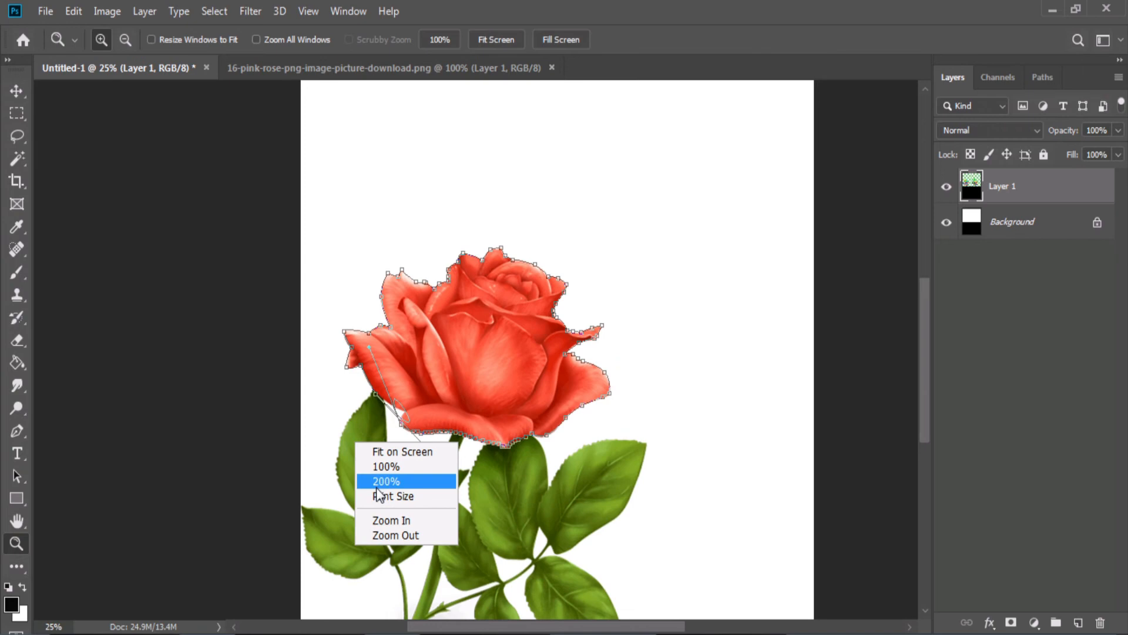
click(389, 531)
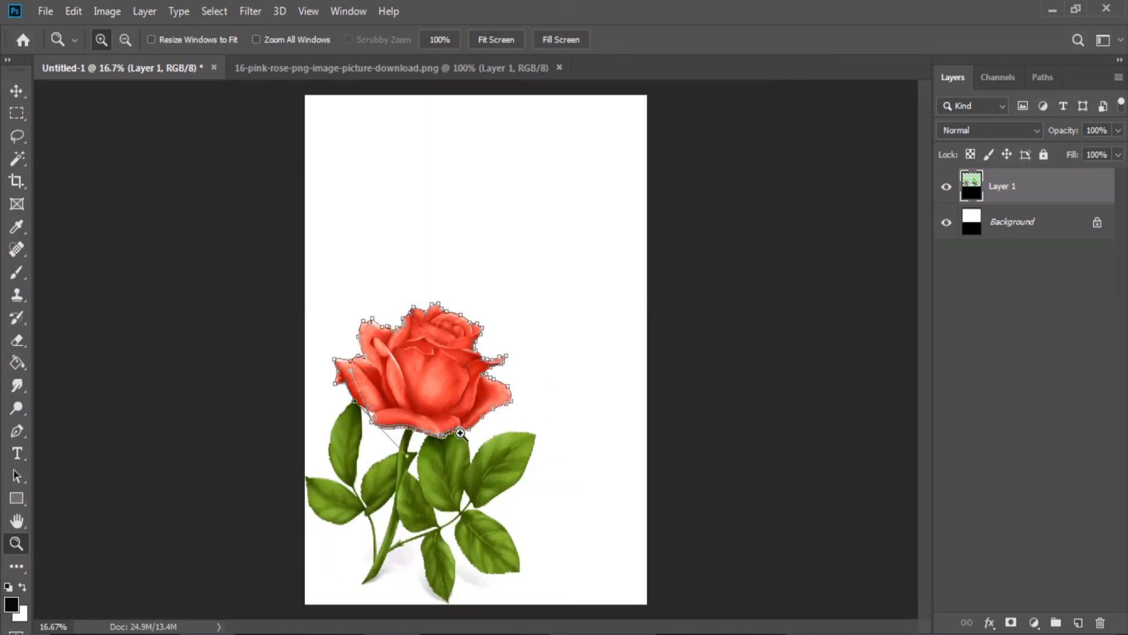
click(466, 428)
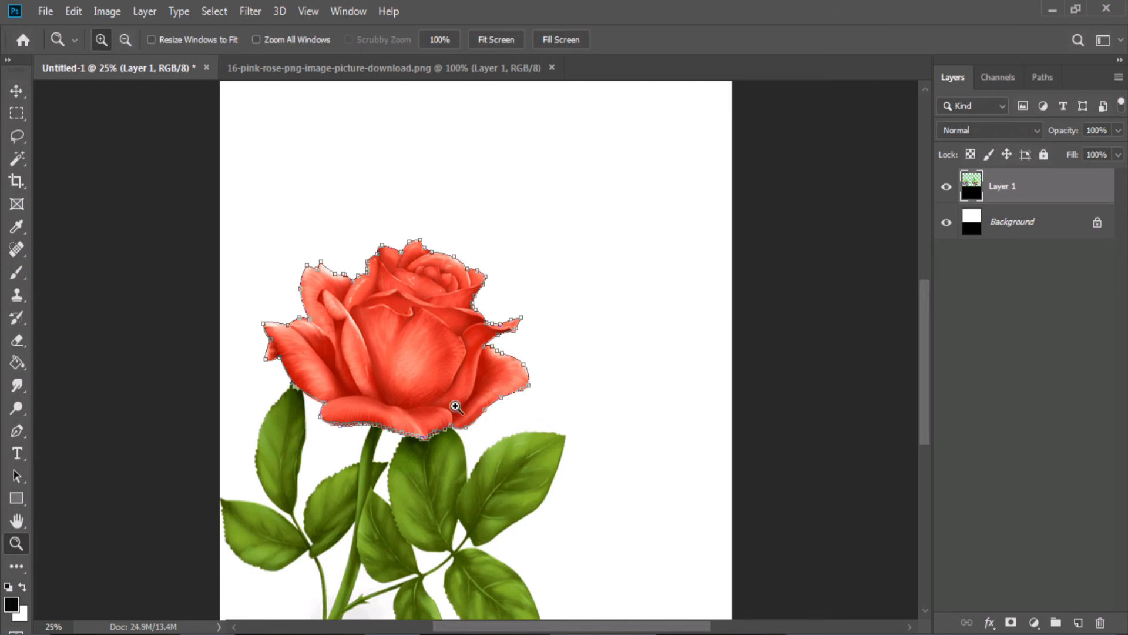
right_click(564, 415)
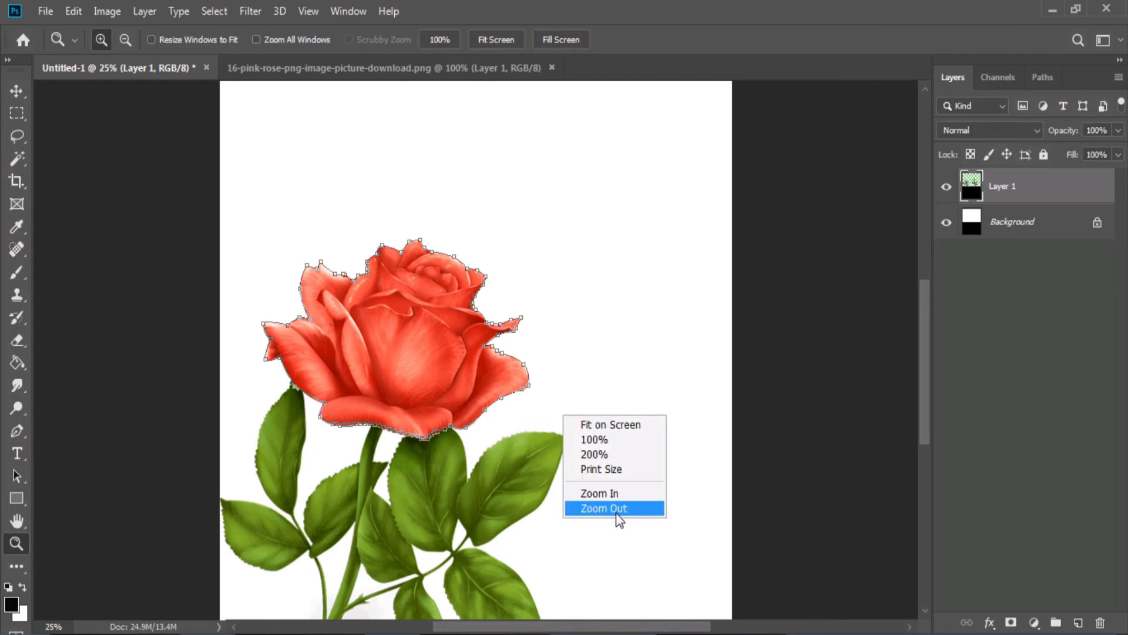
click(614, 509)
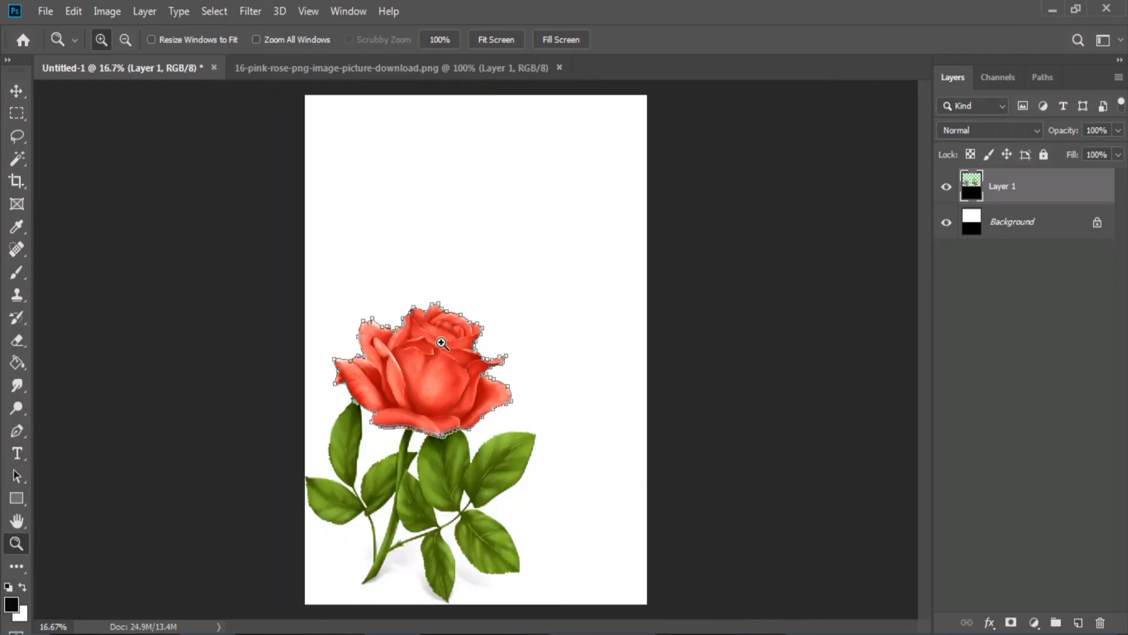
Convert the bloom path into a new anti-aliased selection with a feather radius of 0 pixels
click(17, 433)
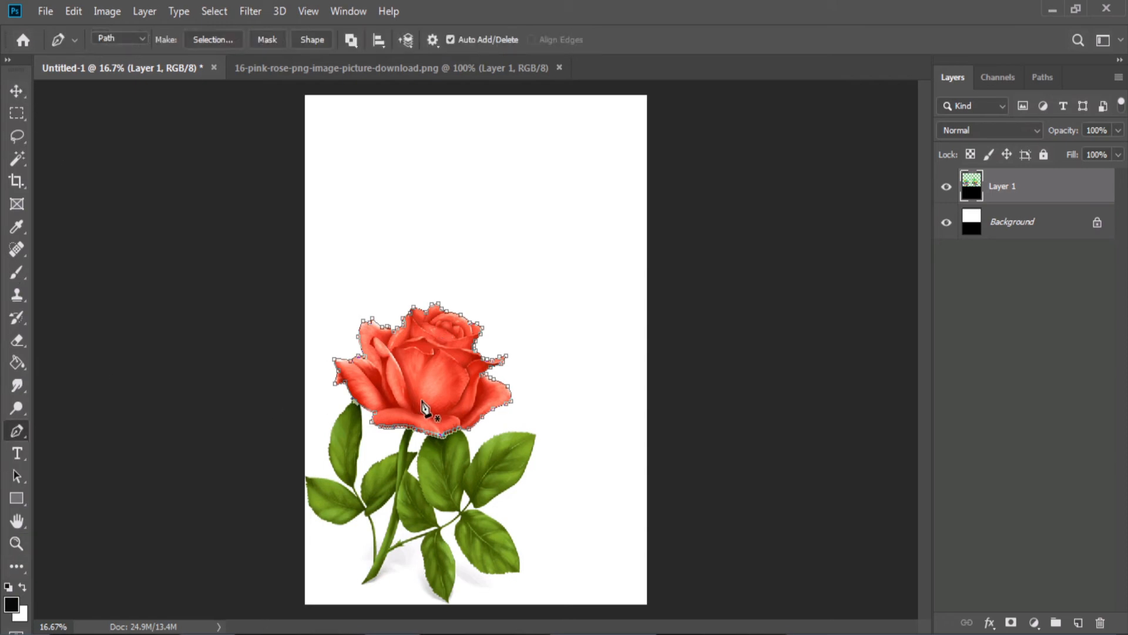
right_click(455, 394)
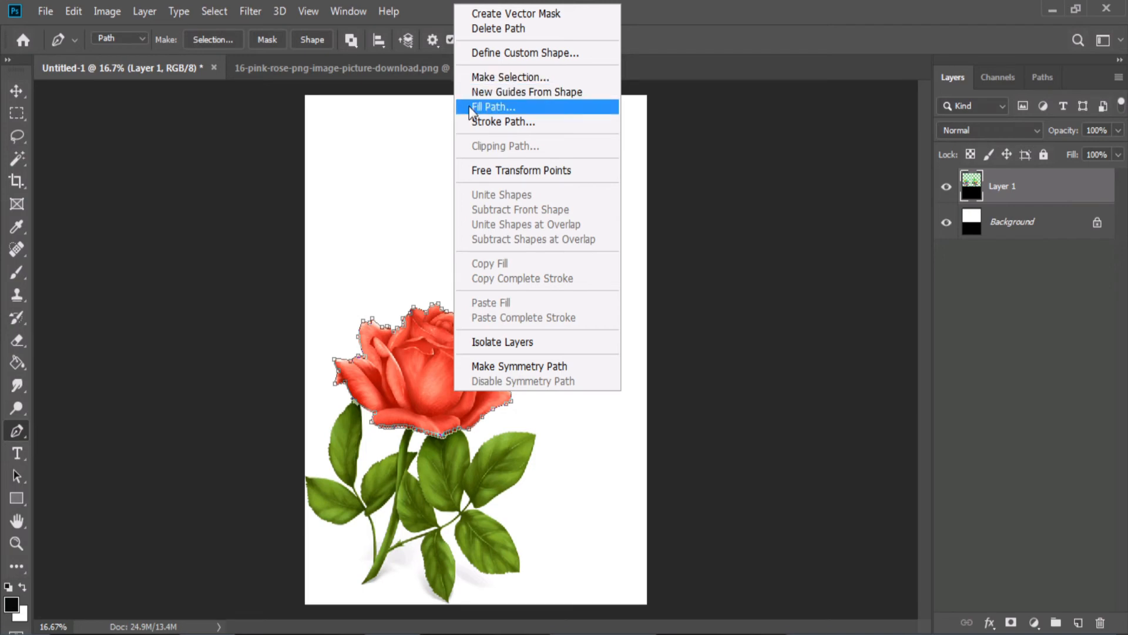
right_click(402, 387)
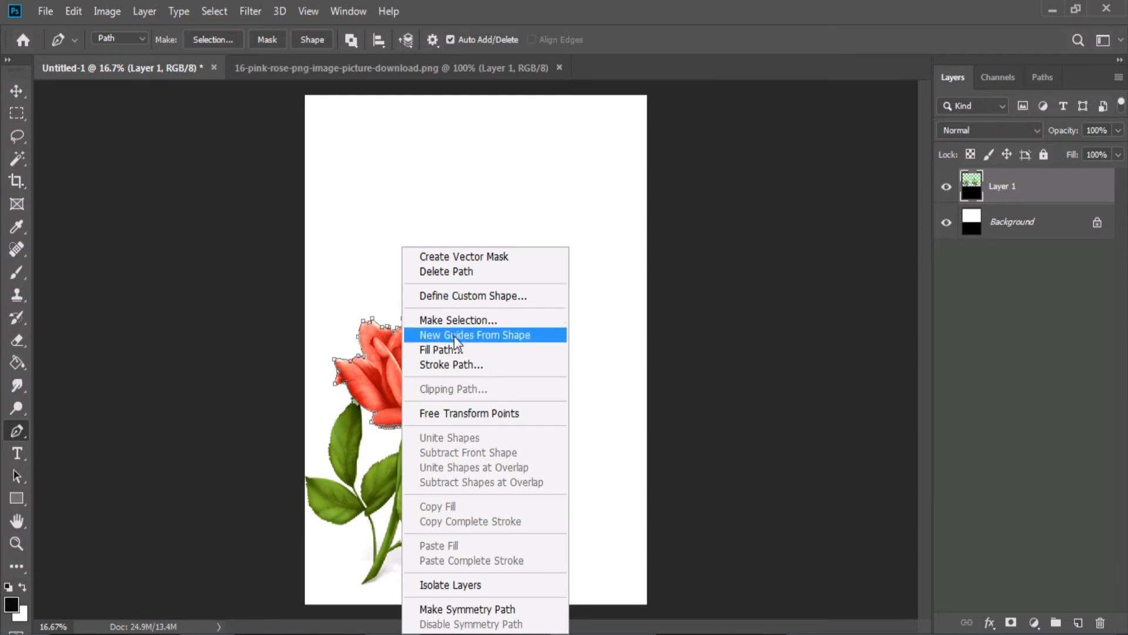
click(461, 321)
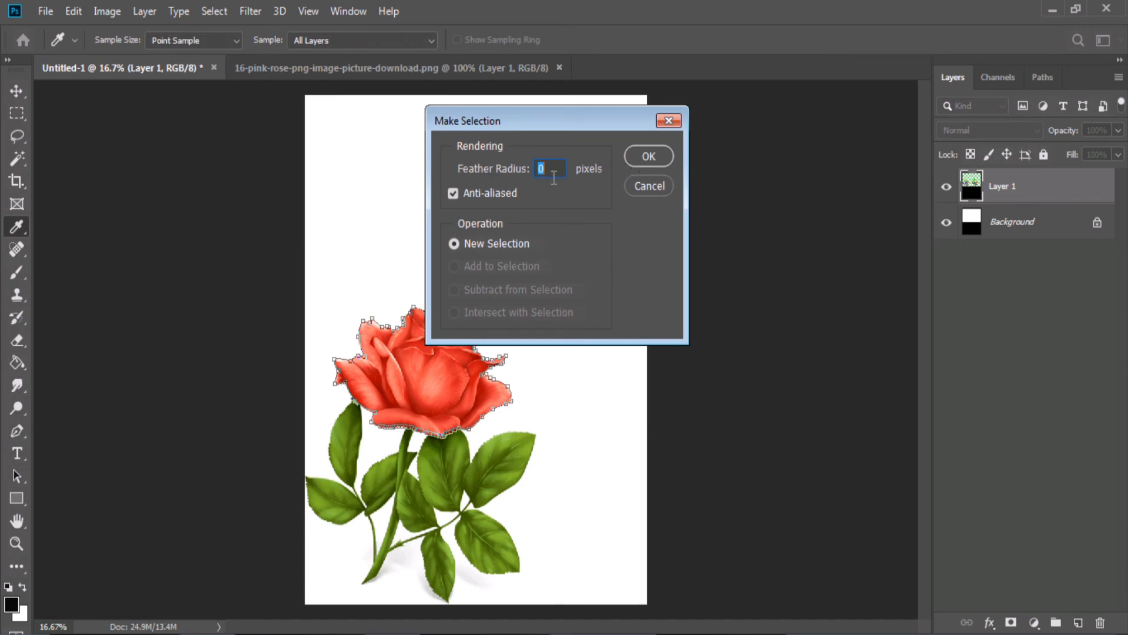
click(649, 156)
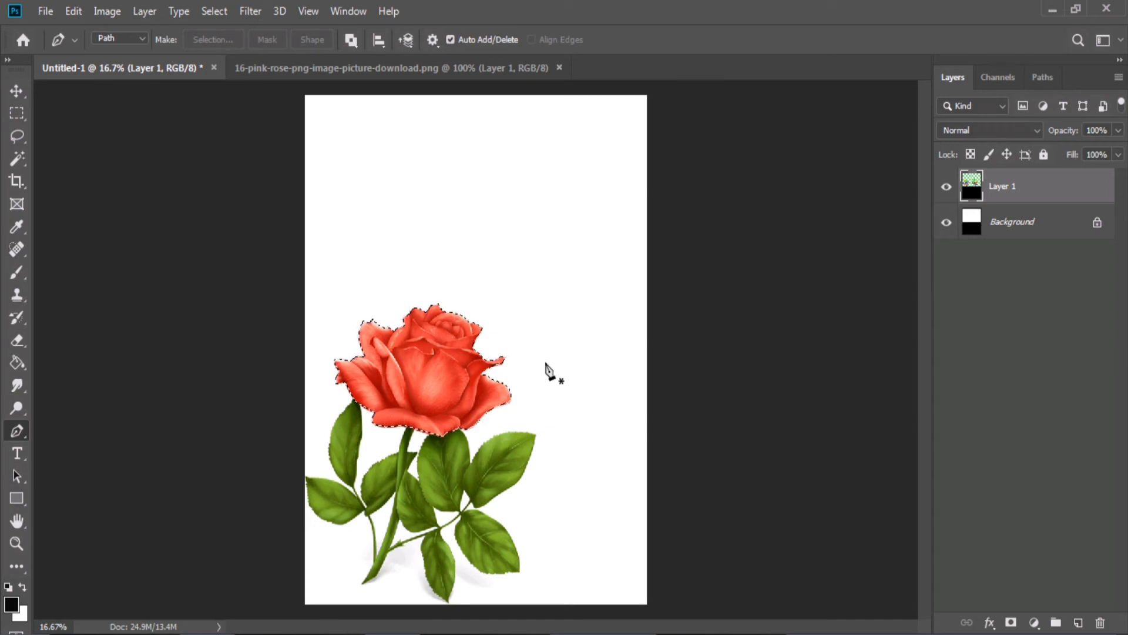
Copy the selected bloom onto a new layer and move the copy to the upper right area of the page
click(16, 92)
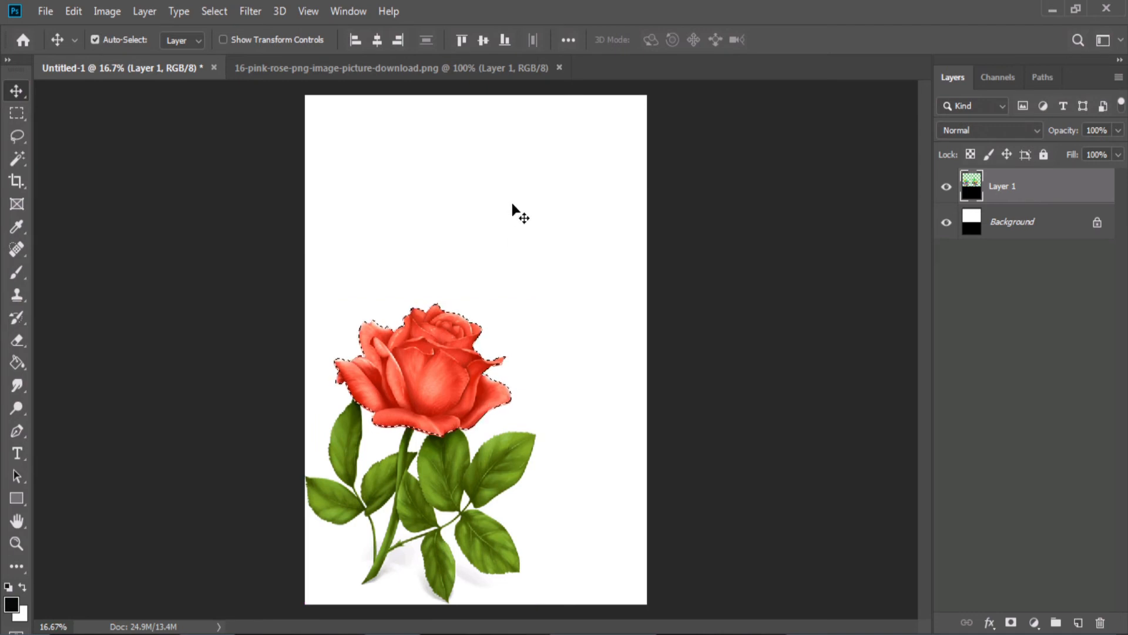
key(ctrl+j)
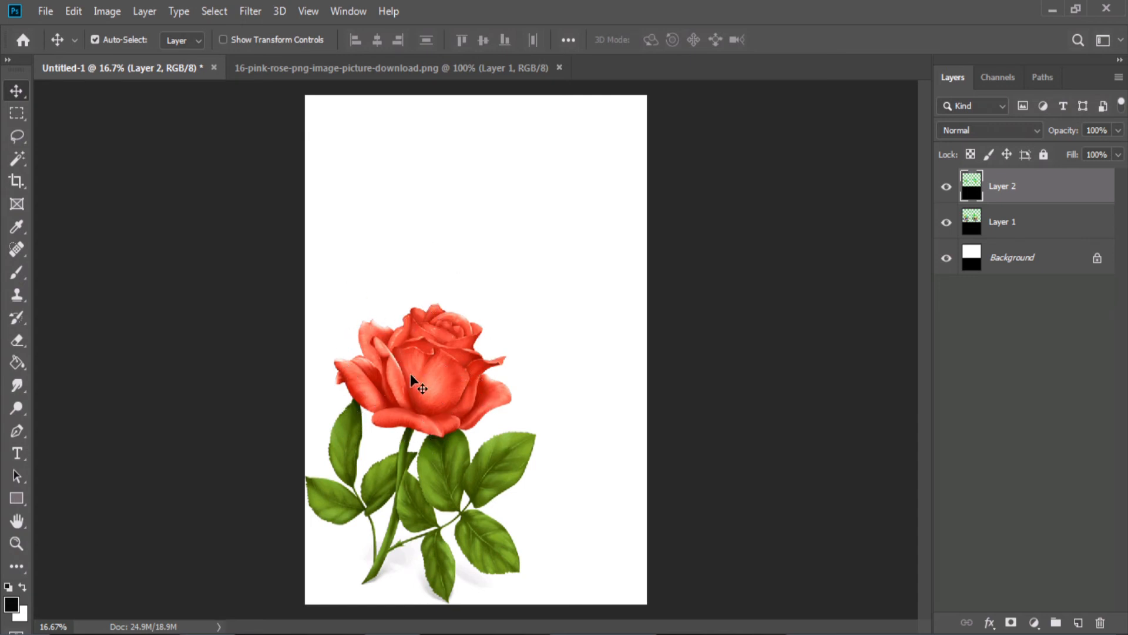
drag(410, 373, 531, 235)
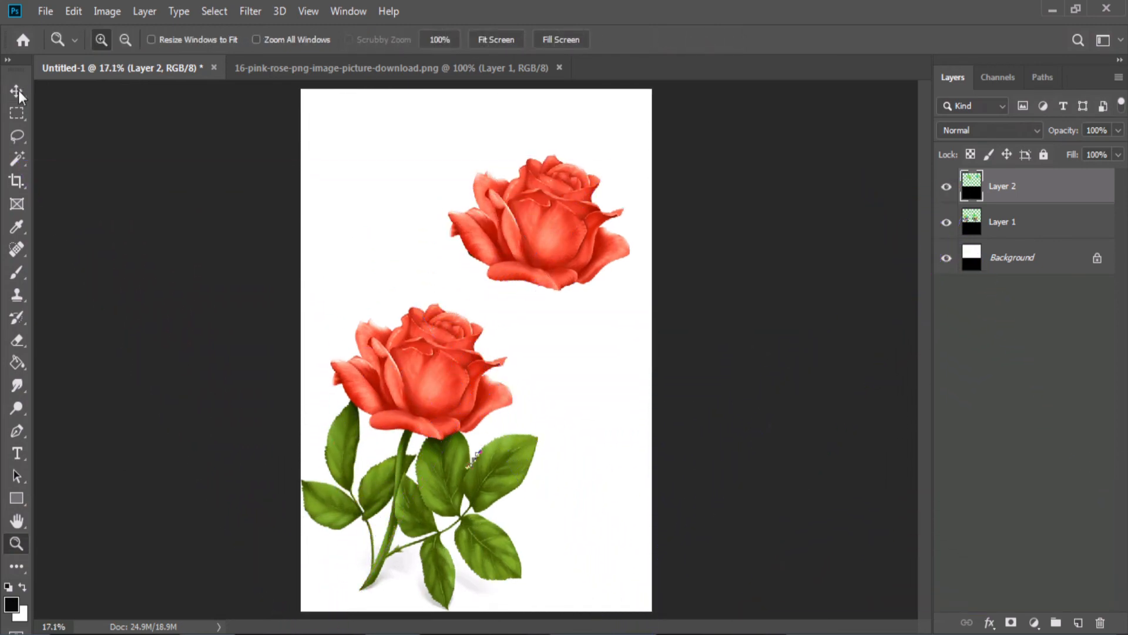
click(19, 89)
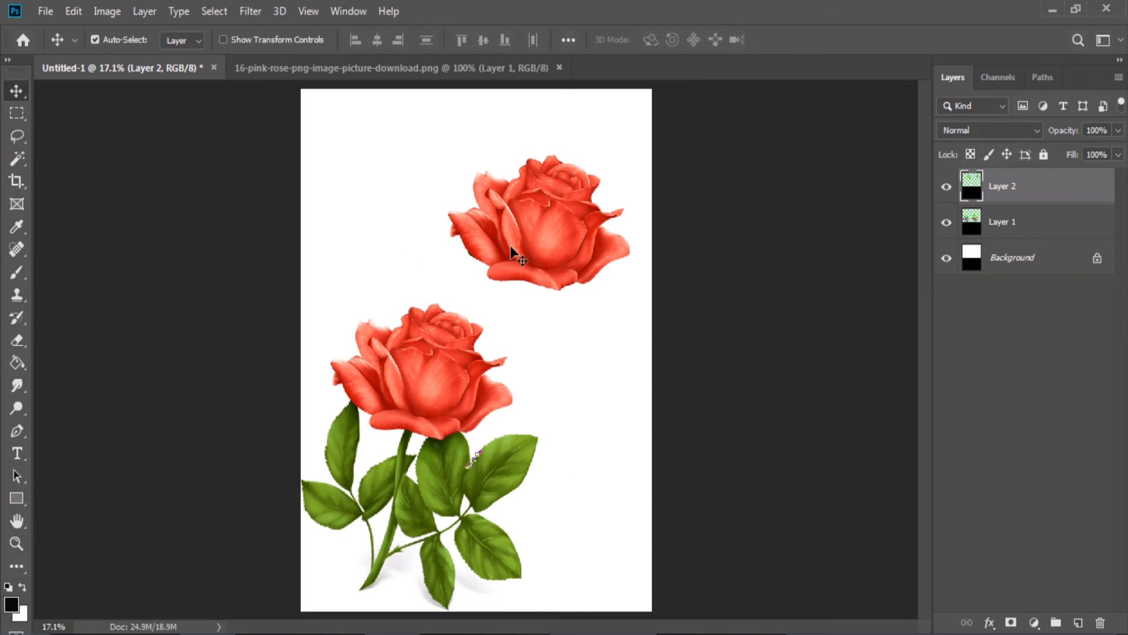
drag(509, 245, 521, 206)
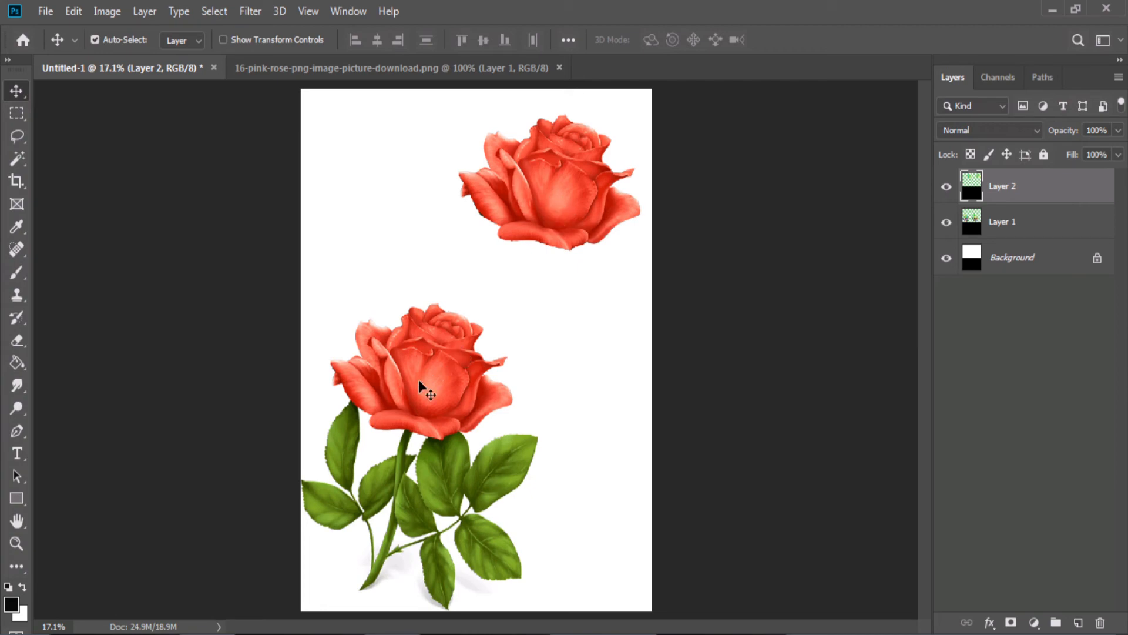
Duplicate the bloom twice more, placing copies at the page's upper left and middle right, and shift the first copy into the upper right corner
key(ctrl)
key(ctrl)
drag(435, 383, 364, 257)
drag(554, 167, 563, 149)
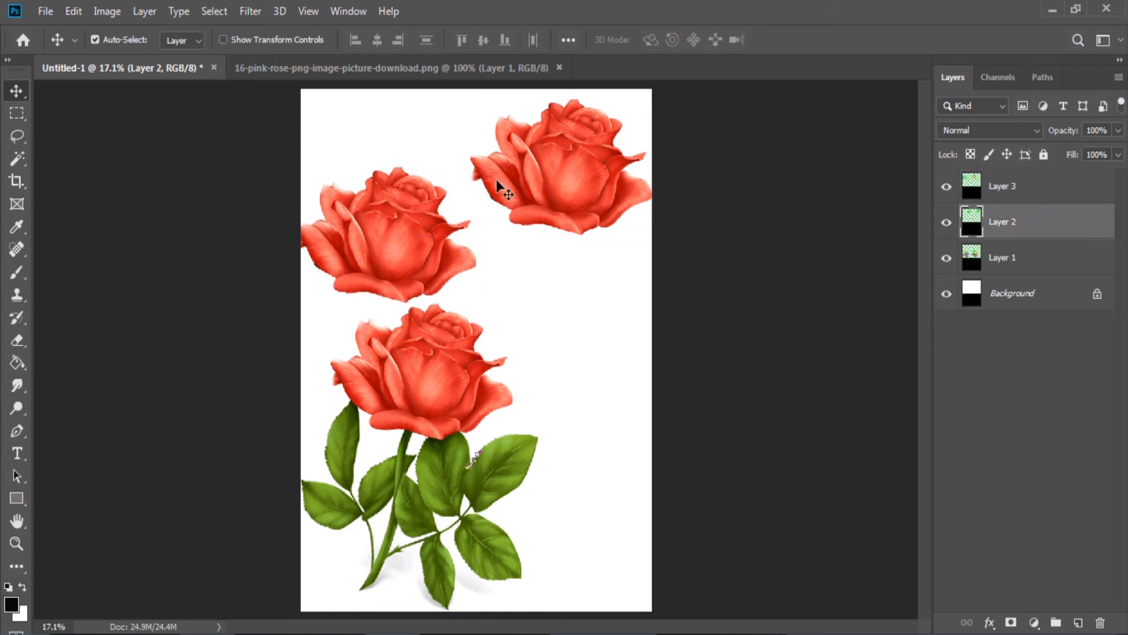
drag(395, 228, 580, 307)
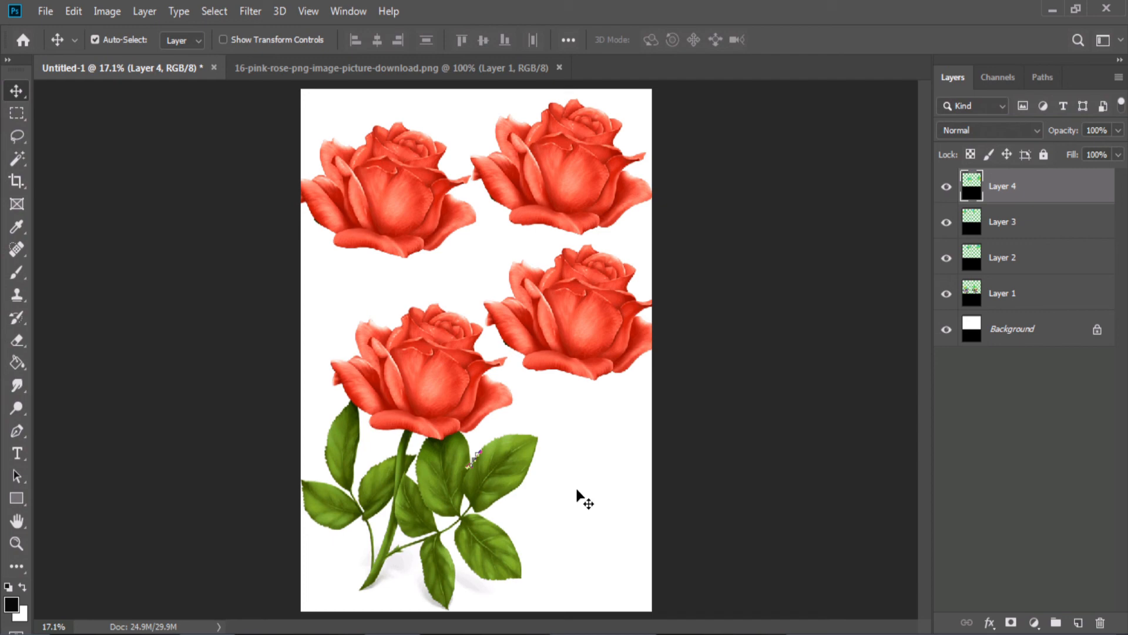
mouse_move(388, 246)
mouse_down()
mouse_move(382, 305)
mouse_move(369, 220)
mouse_move(392, 266)
mouse_up()
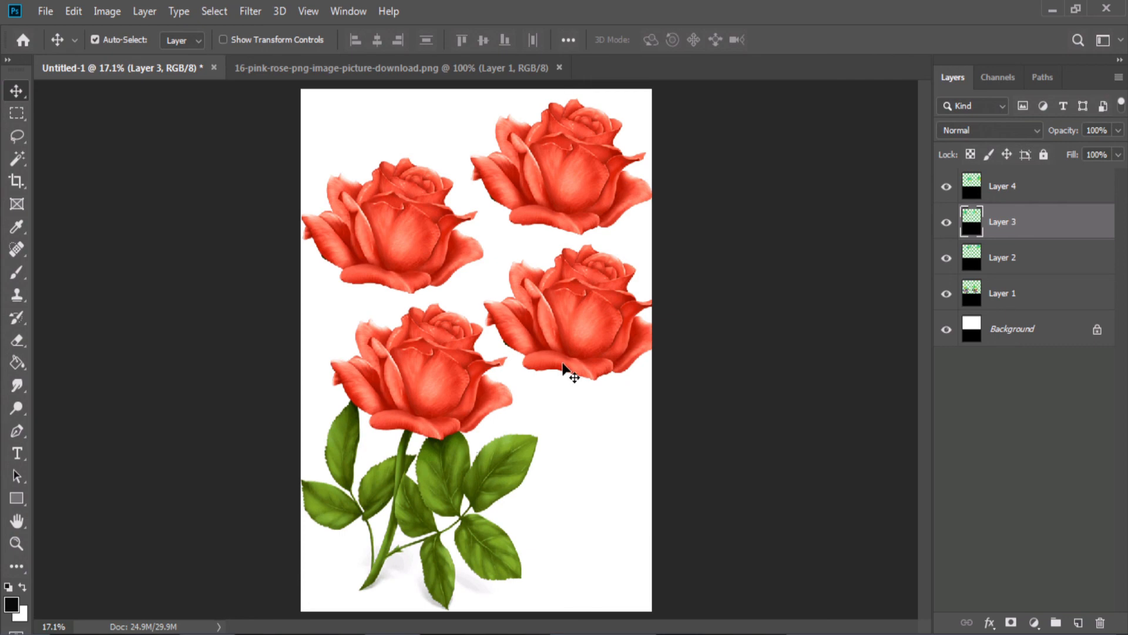
mouse_move(569, 373)
mouse_down()
mouse_move(566, 396)
mouse_move(569, 369)
mouse_up()
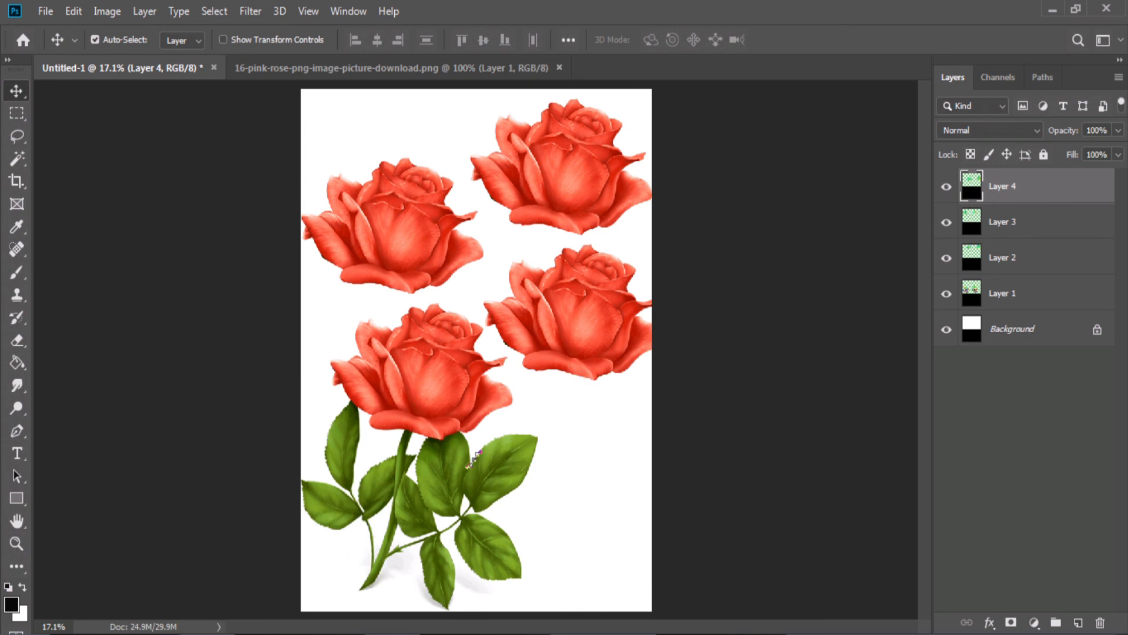
Switch to the textile motifs folder in Windows Explorer, open the ageption subfolder and look through its pattern images
key(alt+Tab)
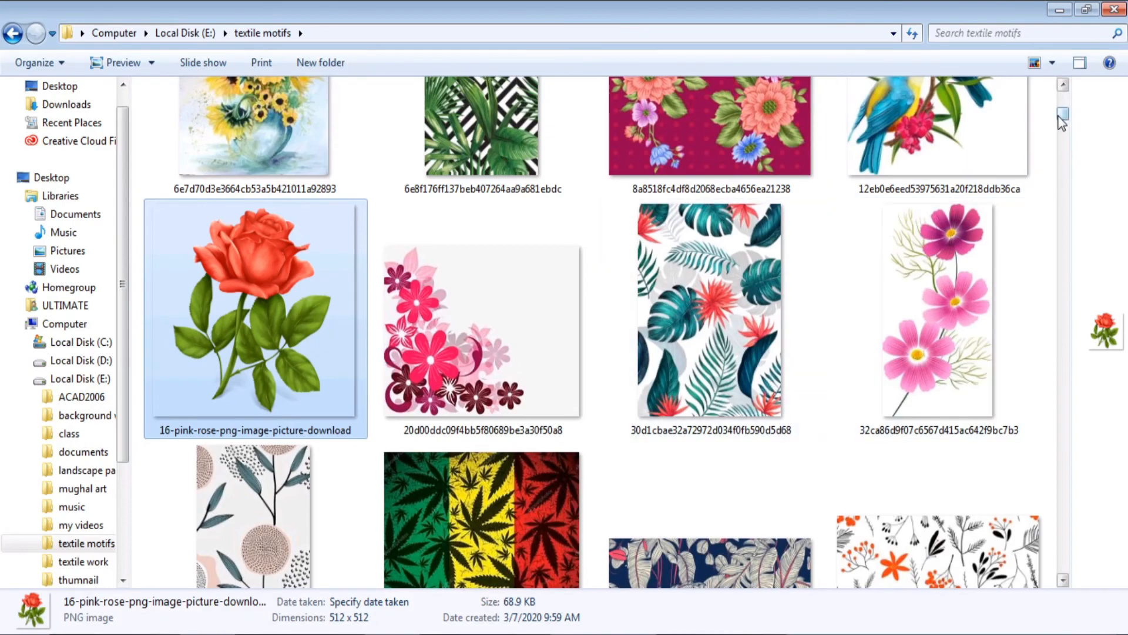
drag(1063, 116, 1066, 90)
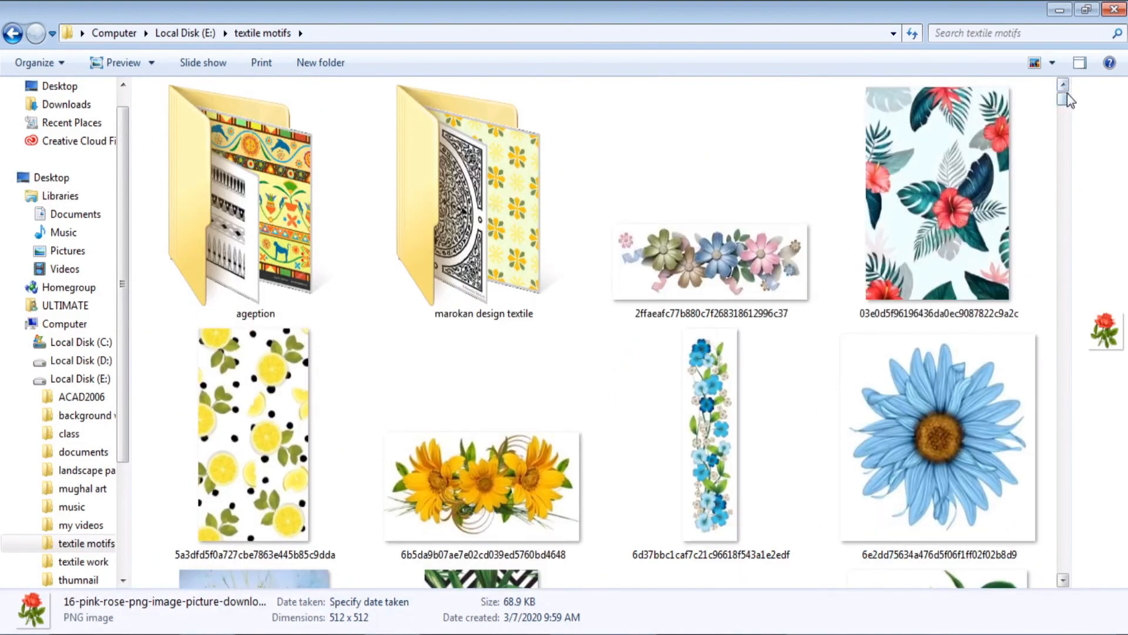
double_click(247, 254)
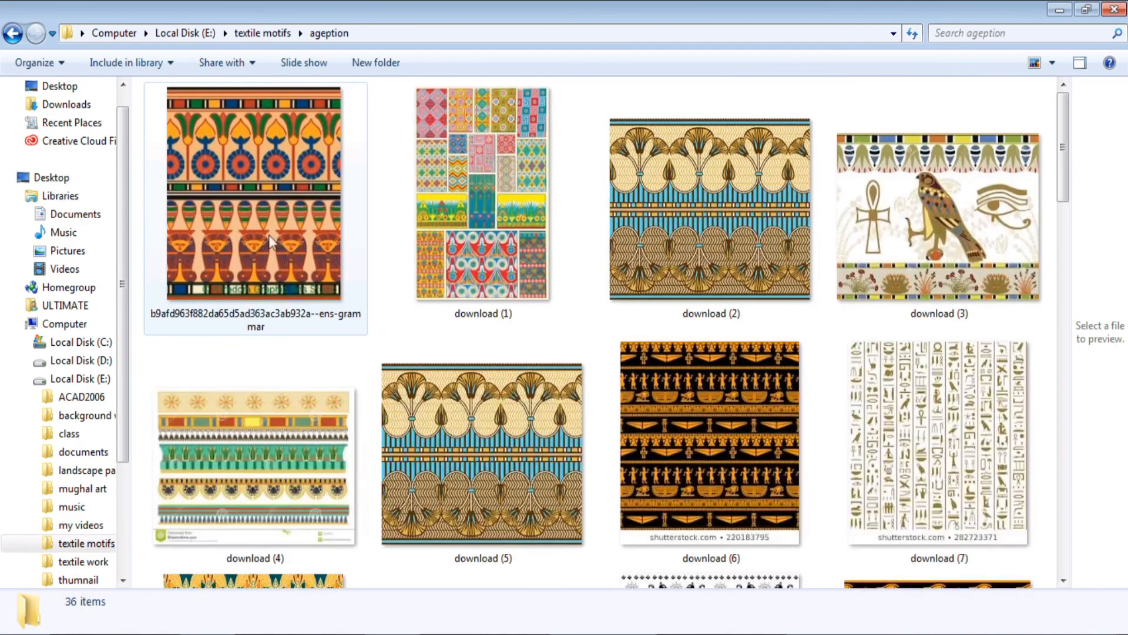
mouse_move(1065, 146)
mouse_down()
mouse_move(1045, 353)
mouse_move(1052, 147)
mouse_up()
key(Down)
key(Down)
key(Down)
key(Down)
key(Down)
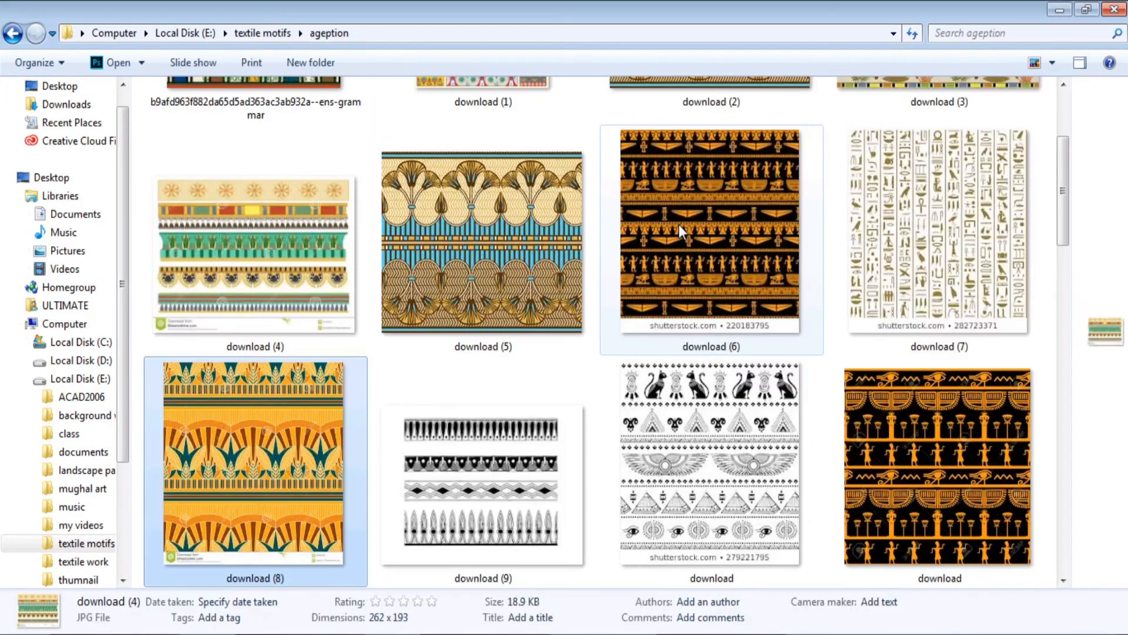
key(Down)
key(Down)
key(Down)
key(Up)
key(Up)
key(Up)
key(Up)
key(Up)
key(Up)
key(Up)
key(Up)
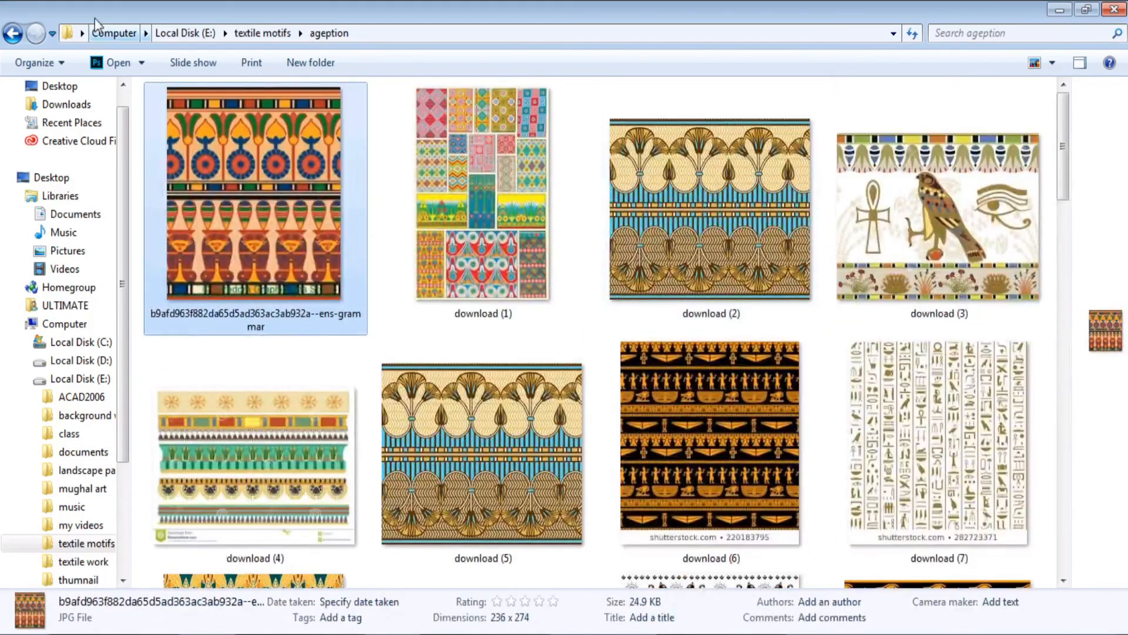
Return to the textile motifs folder, open the marokan design textile subfolder and look through its patterns
click(9, 34)
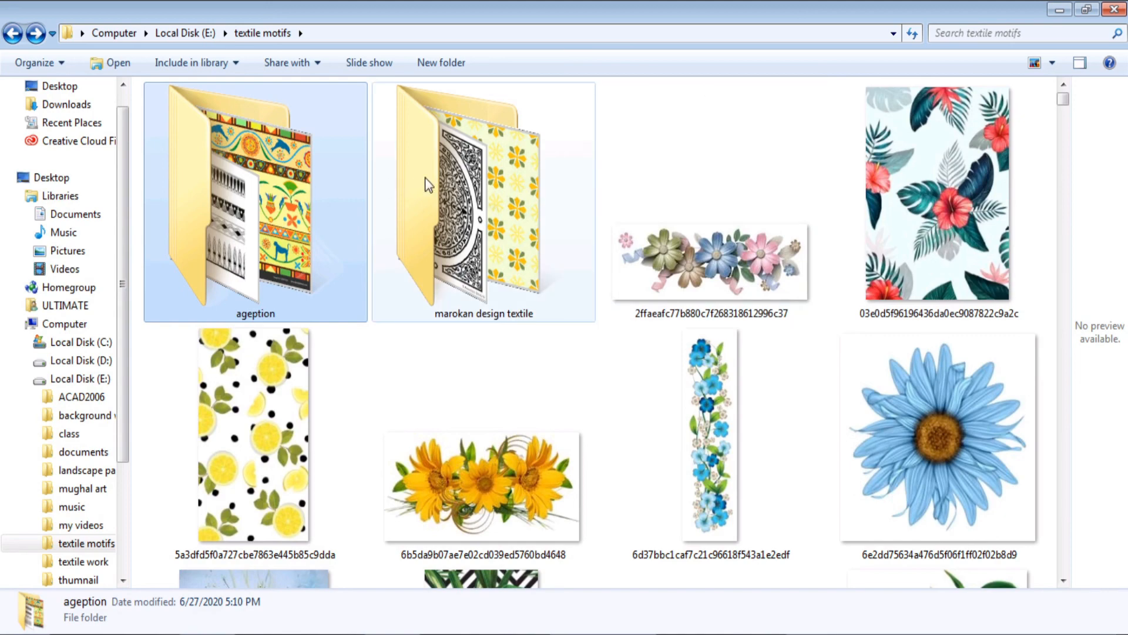
double_click(478, 257)
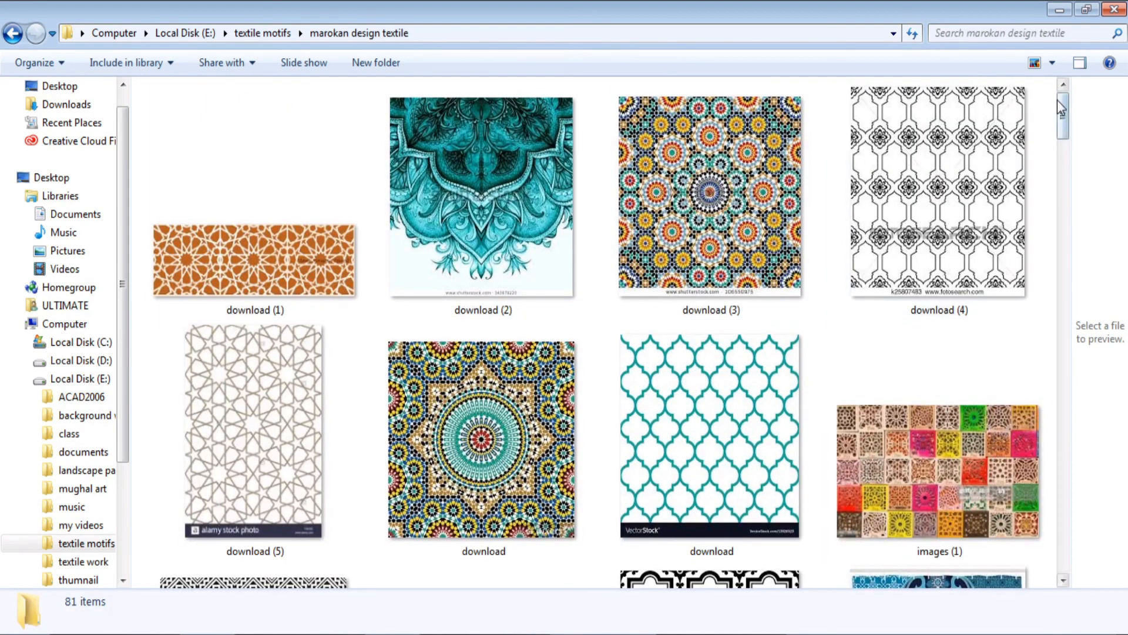
mouse_move(1066, 119)
mouse_down()
mouse_move(1058, 218)
mouse_move(1071, 396)
mouse_move(1078, 320)
mouse_move(1063, 232)
mouse_move(1052, 470)
mouse_move(1066, 534)
mouse_move(1052, 106)
mouse_up()
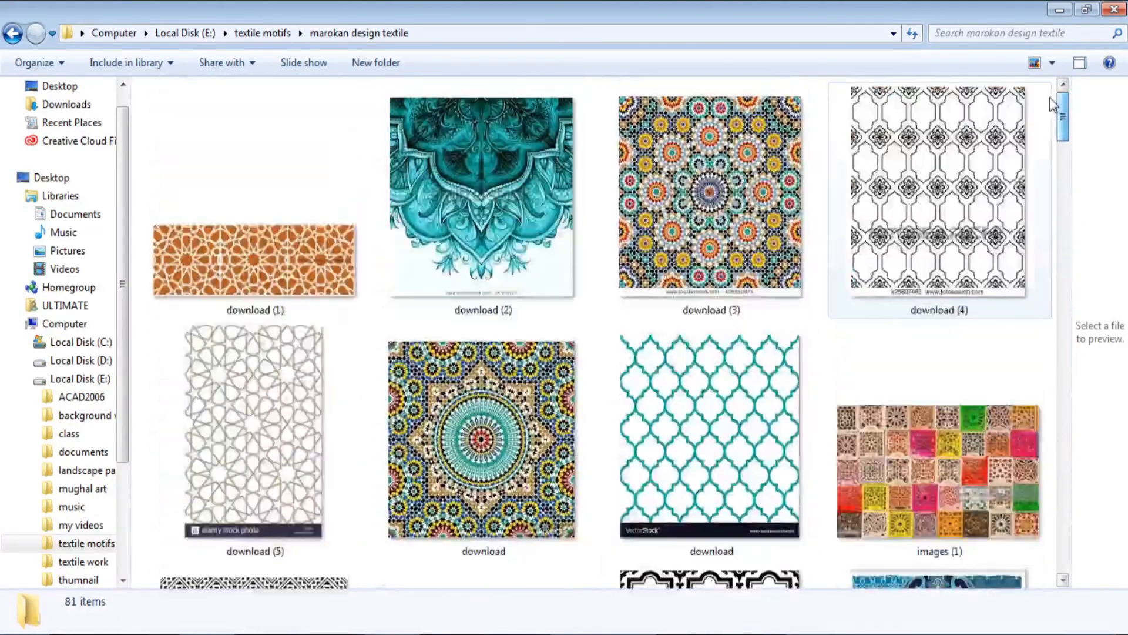
Go back to the textile motifs folder and look through the floral and pattern images
click(13, 33)
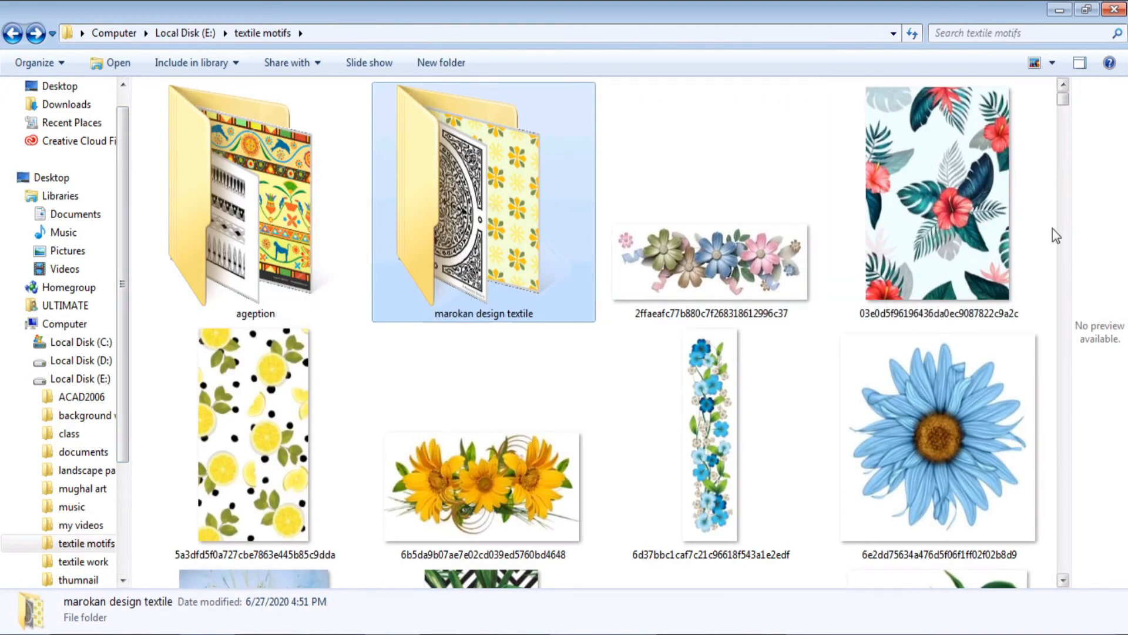
drag(1068, 106, 1056, 191)
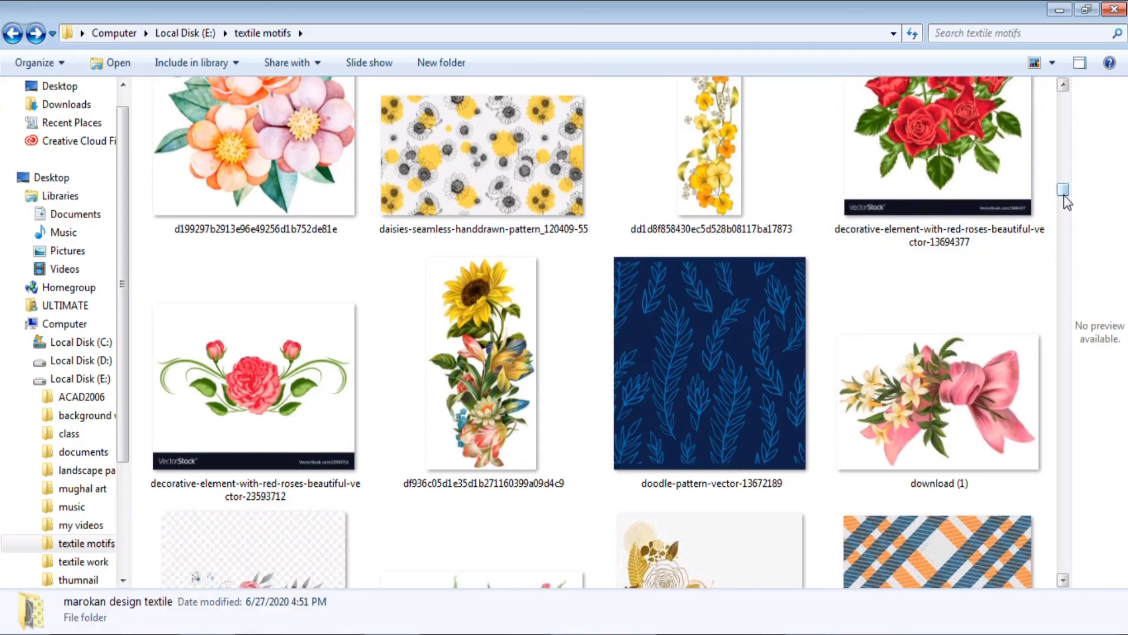
drag(1067, 201, 1033, 88)
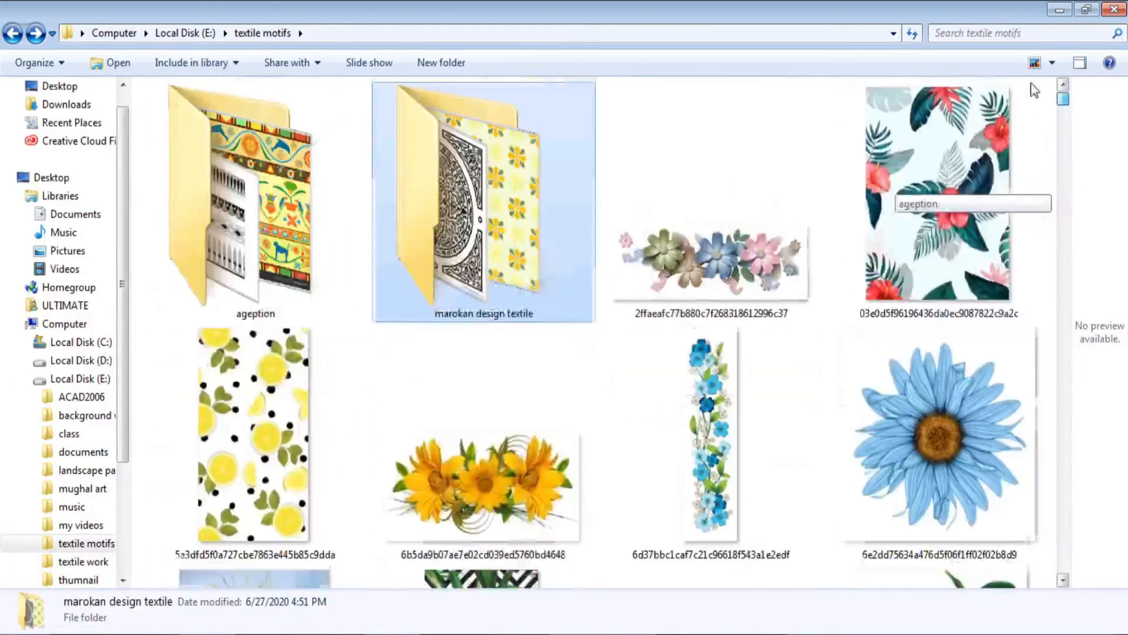